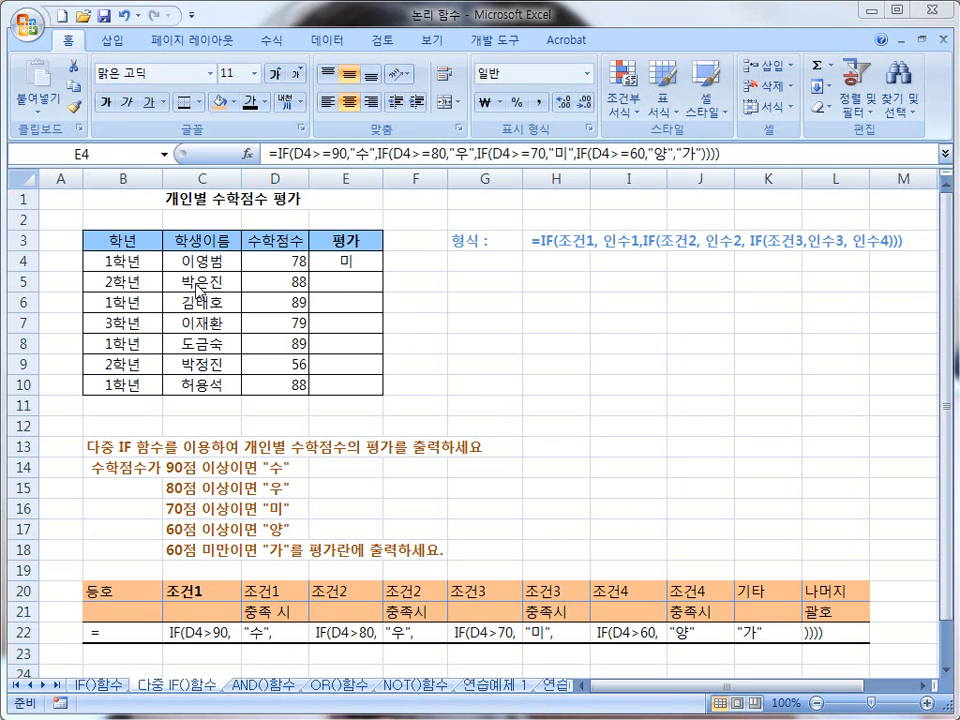
- Begin a nested IF formula in E5 that returns "수" when D5>=90
left_click(341, 283)
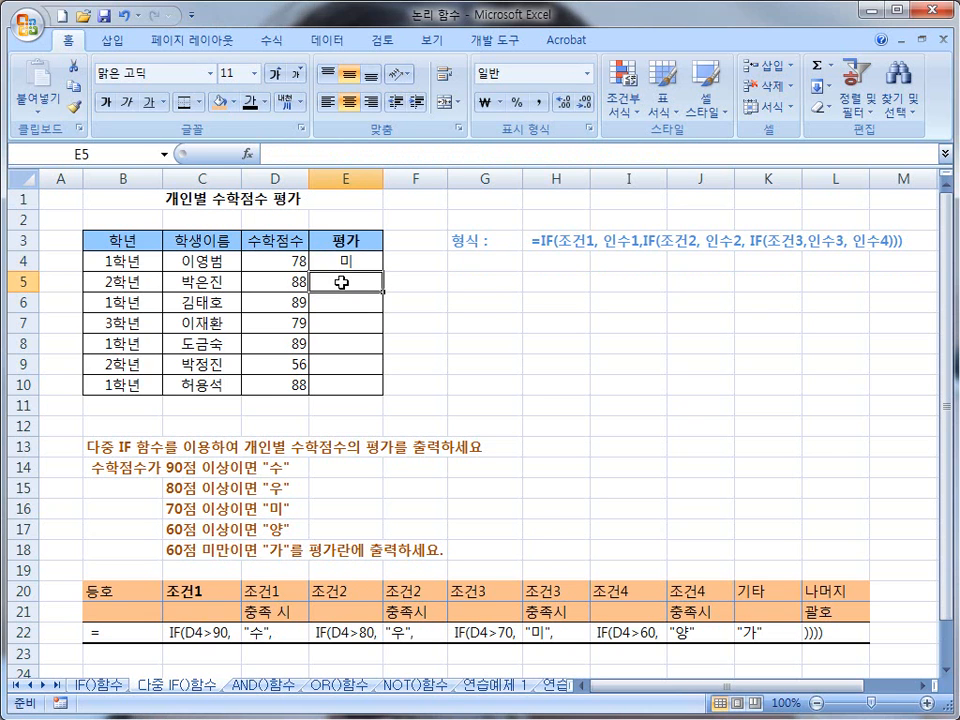
type("=")
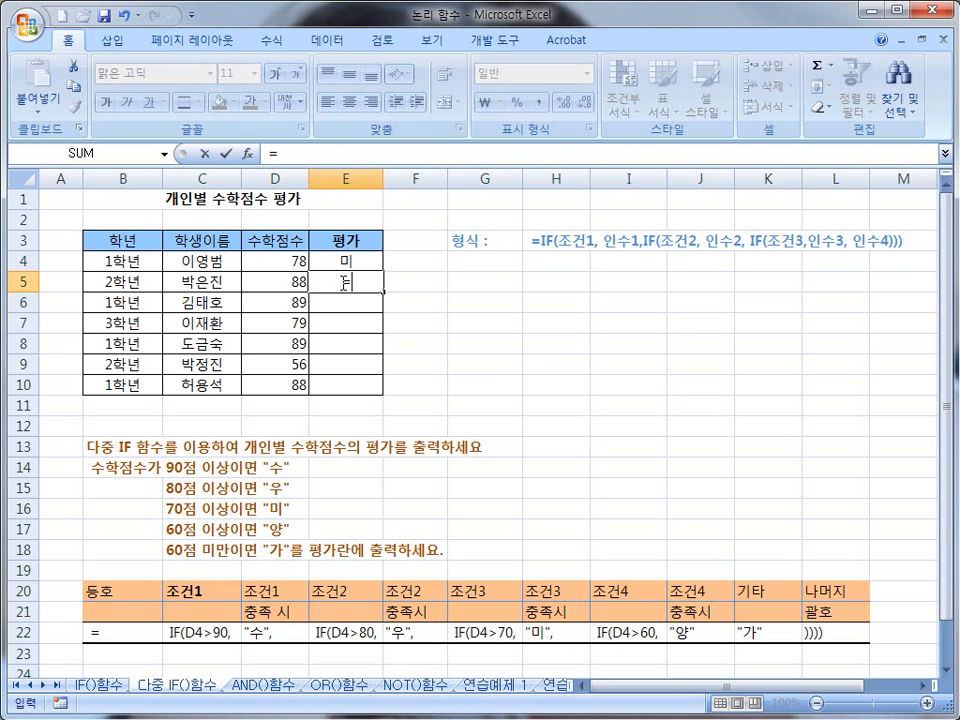
type("ㅑ")
key("BackSpace")
type("IF(")
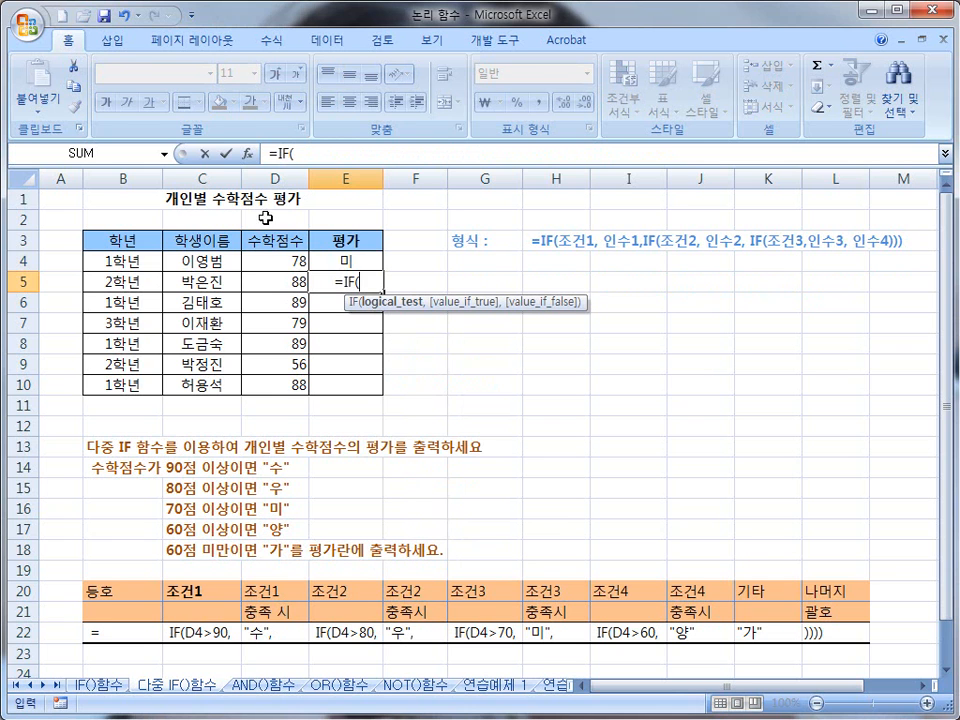
left_click(278, 285)
type(">=90,\"ㅅ")
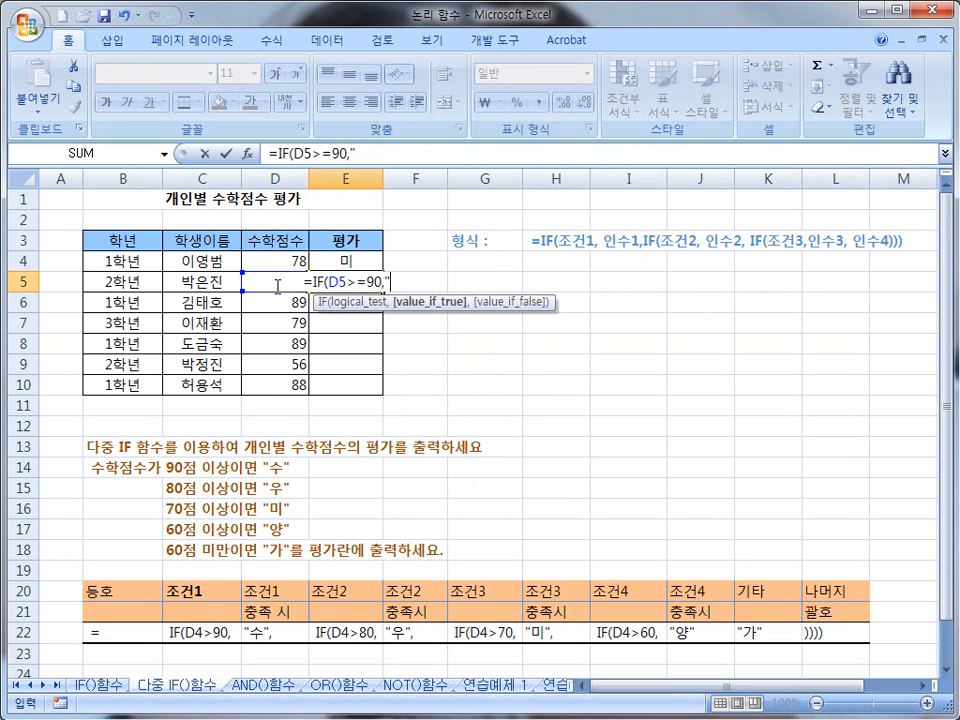
type("ㅜ\",\"")
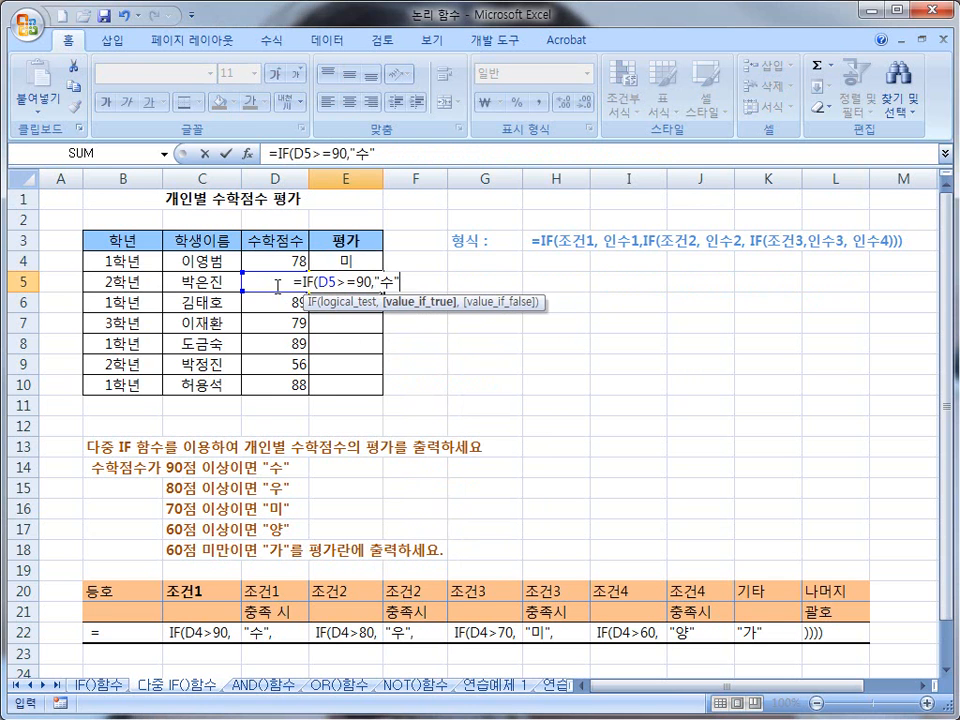
key("BackSpace")
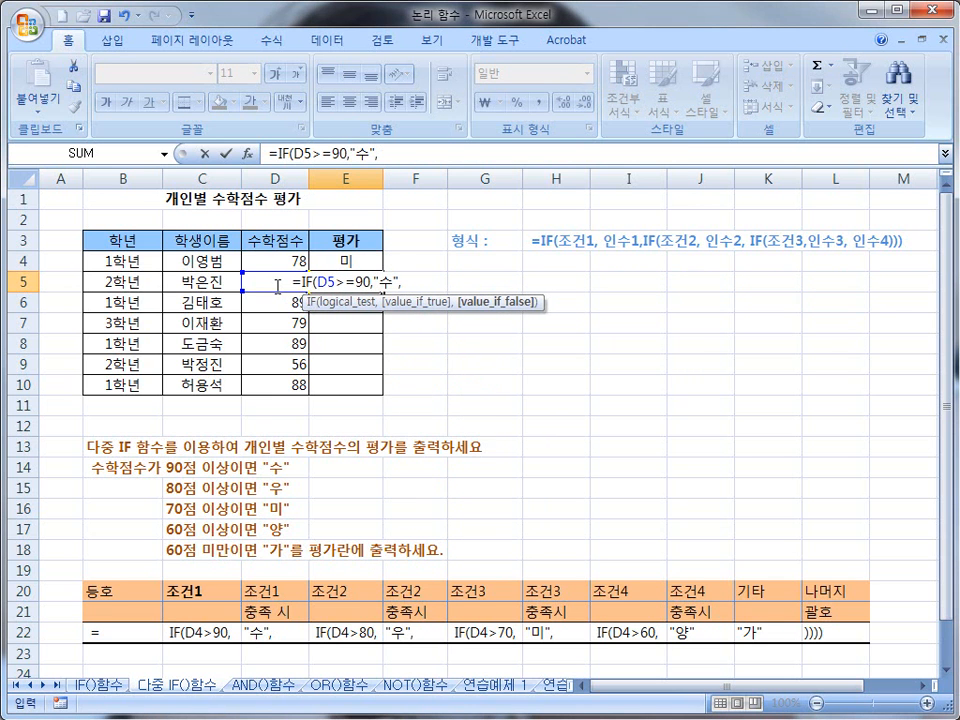
- Extend the E5 formula with nested IFs returning "우" for D5>=80 and "미" for D5>=70
type("IF(")
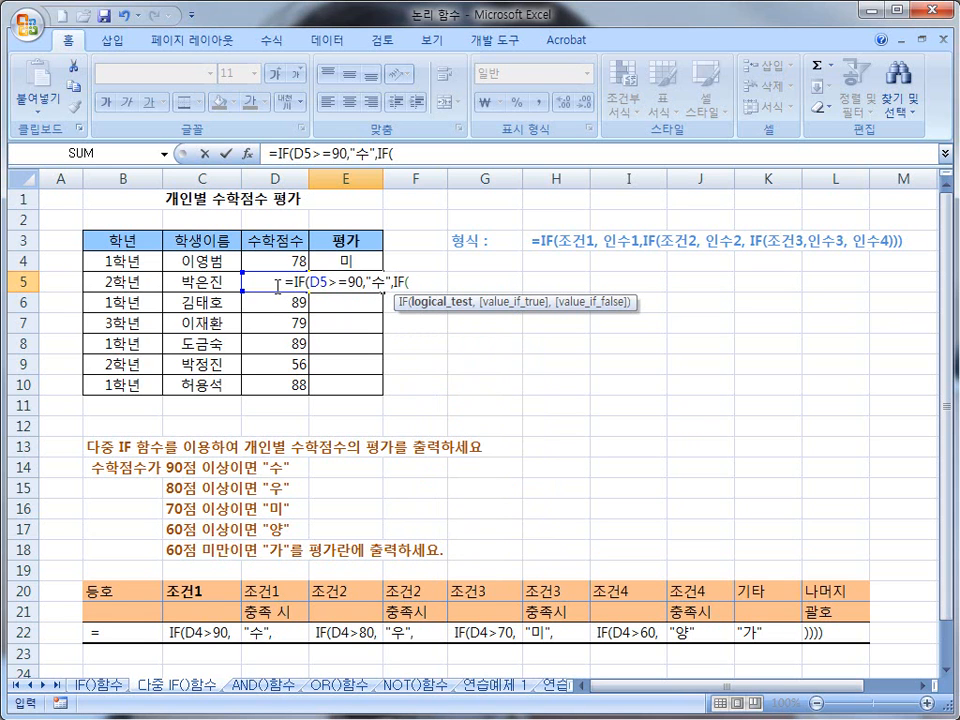
type("D5>=80,\"ㅇㅜ\",")
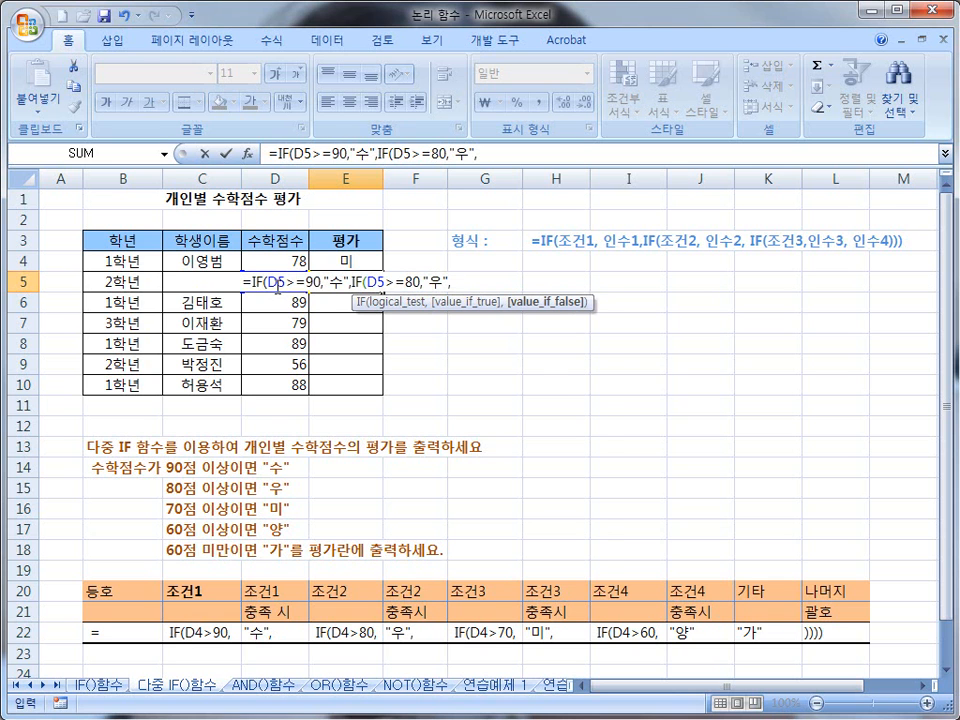
type("IF")
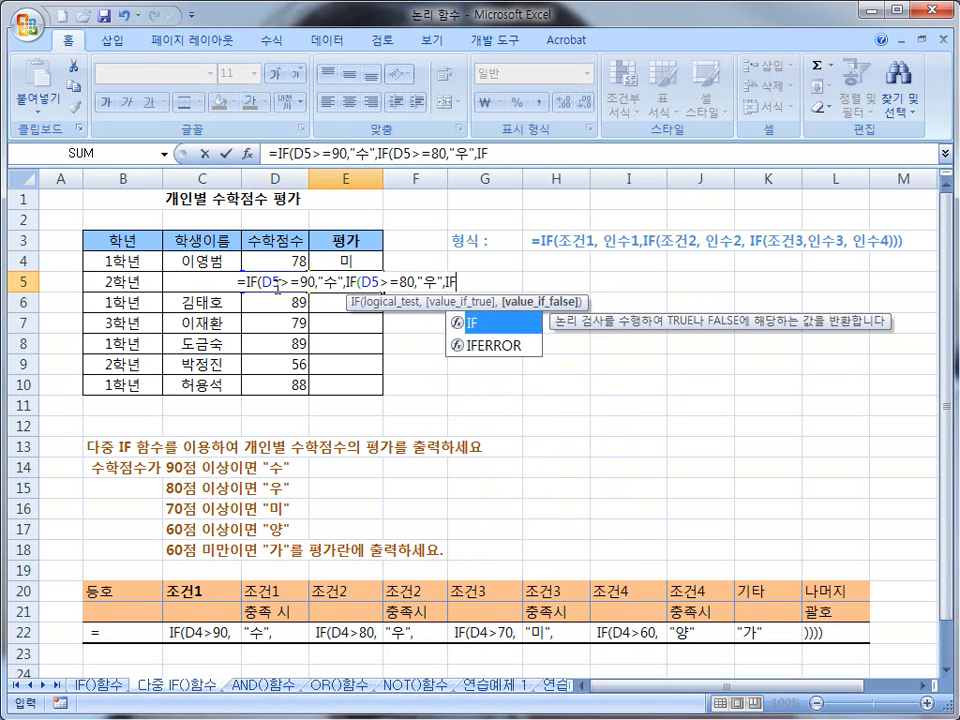
type("(D5>=70,\"미\",")
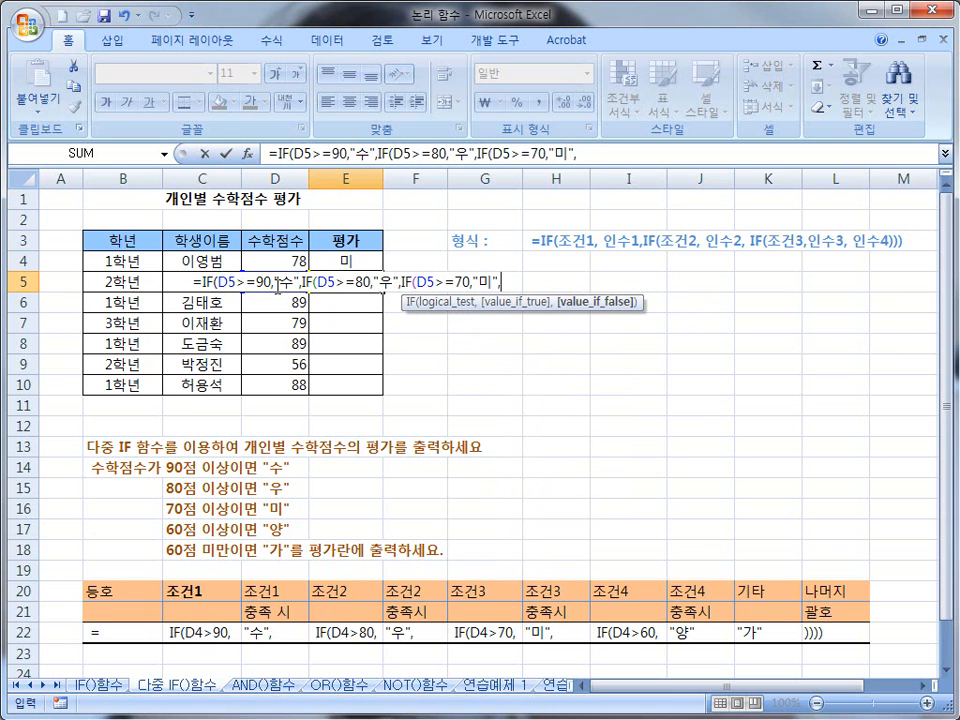
- Complete the E5 formula with a last nested IF returning "양" for D5>=60 and otherwise "가", closing all four parentheses
type("IF(")
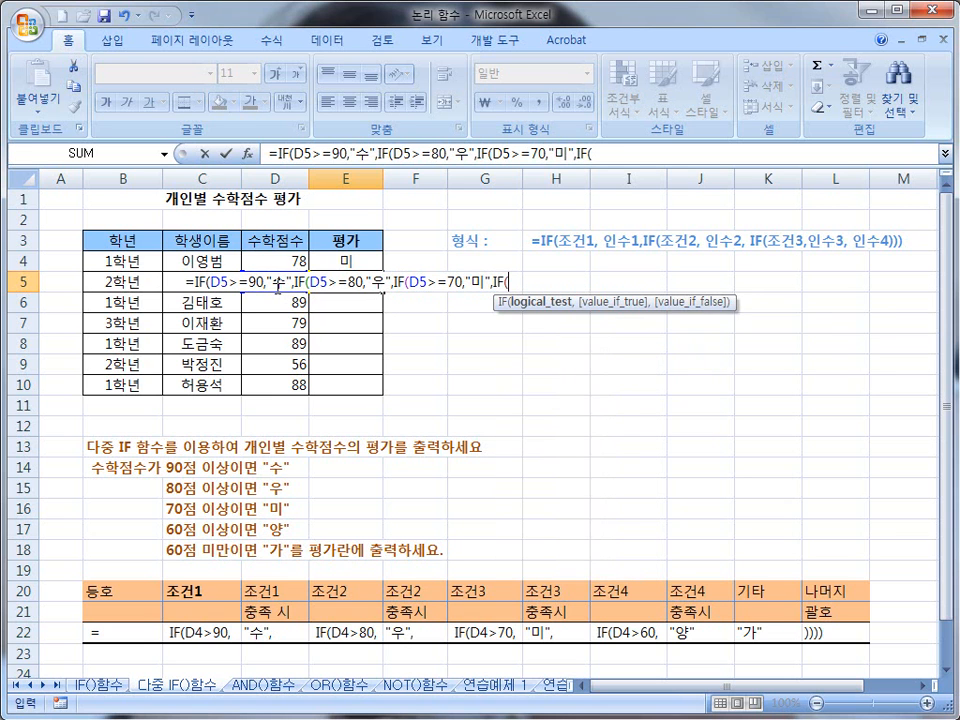
type("D5")
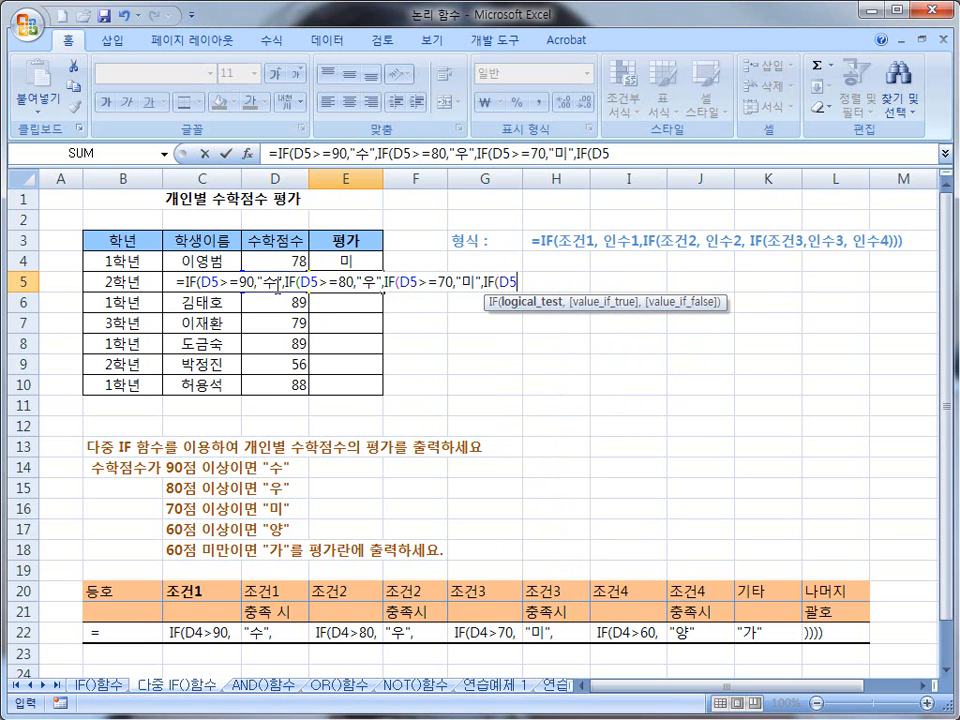
type(">")
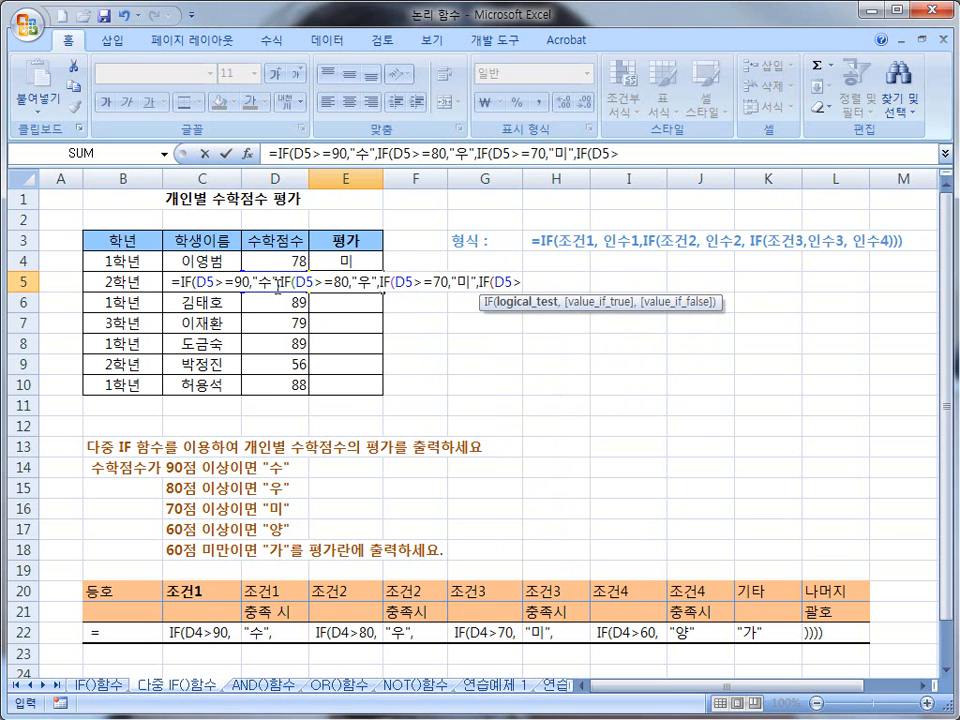
type("=60,\"")
type("DID")
key("BackSpace")
key("BackSpace")
key("BackSpace")
type("양\",\"")
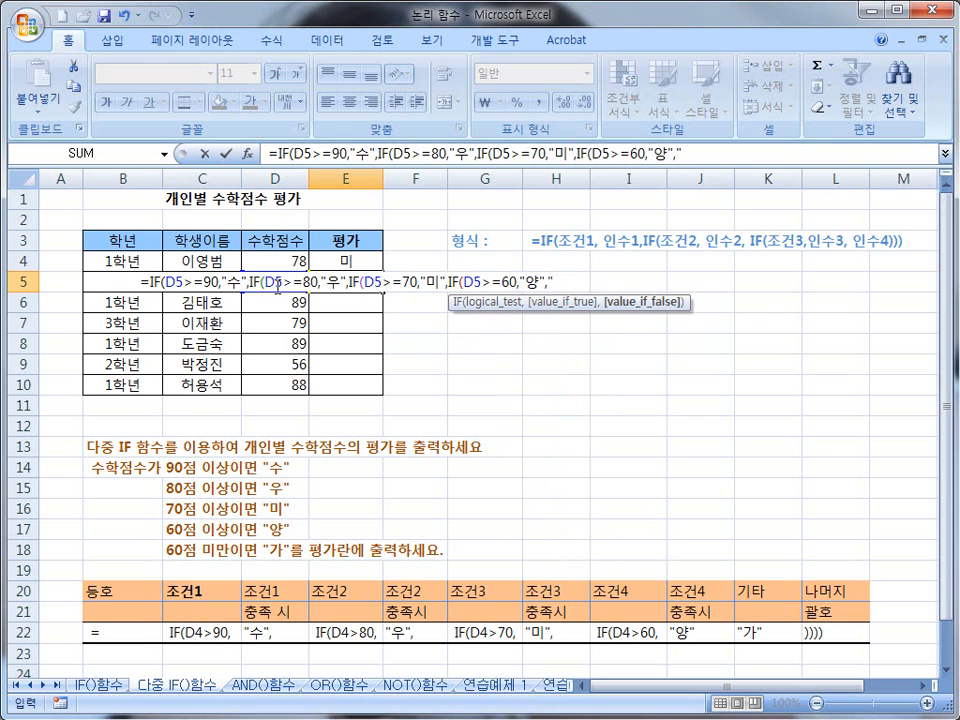
type("가\"")
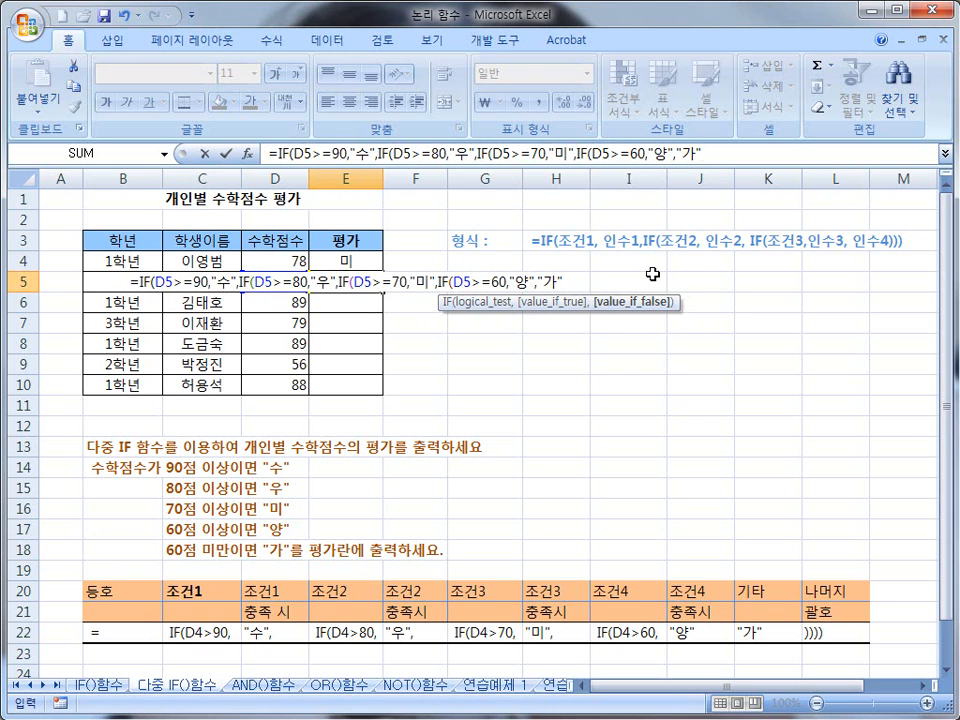
type("))))")
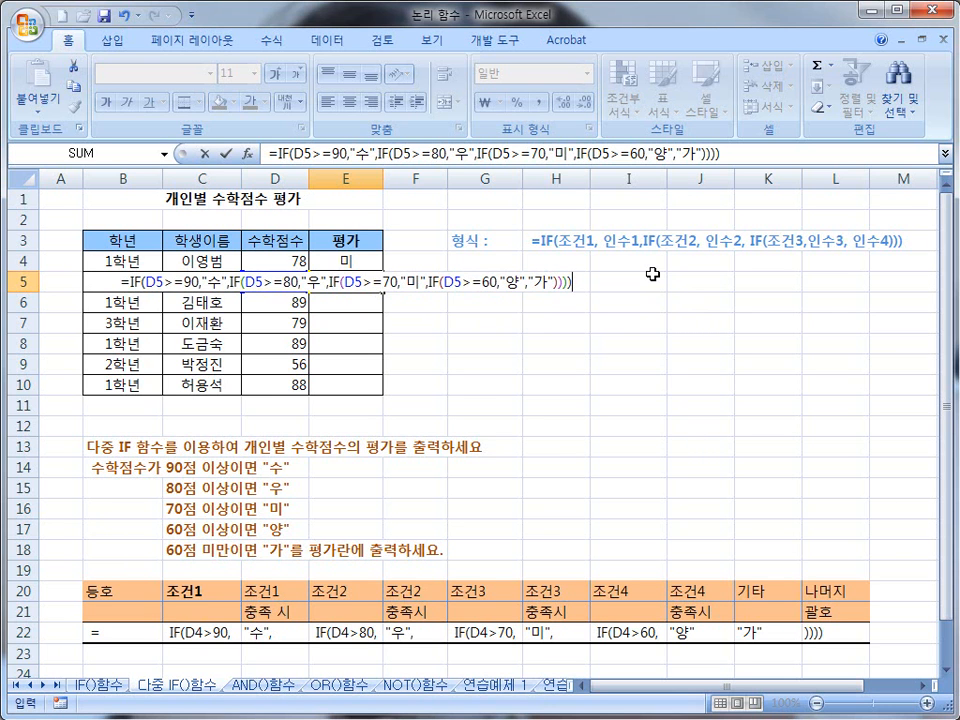
key("Return")
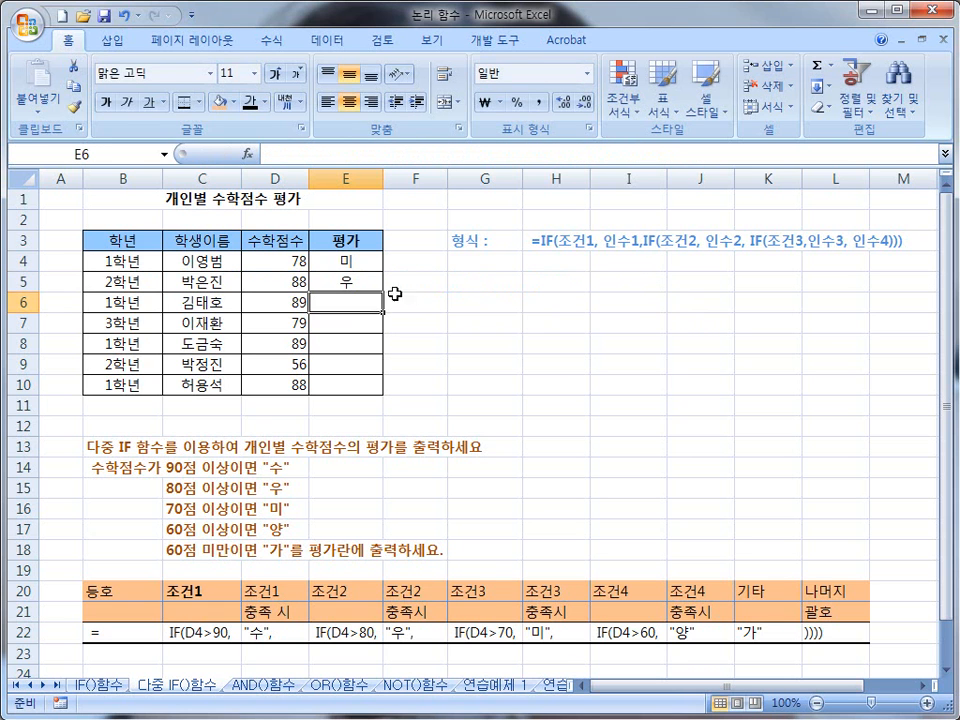
- Review the formula and grade in E5 against the math score in D5
left_click(358, 281)
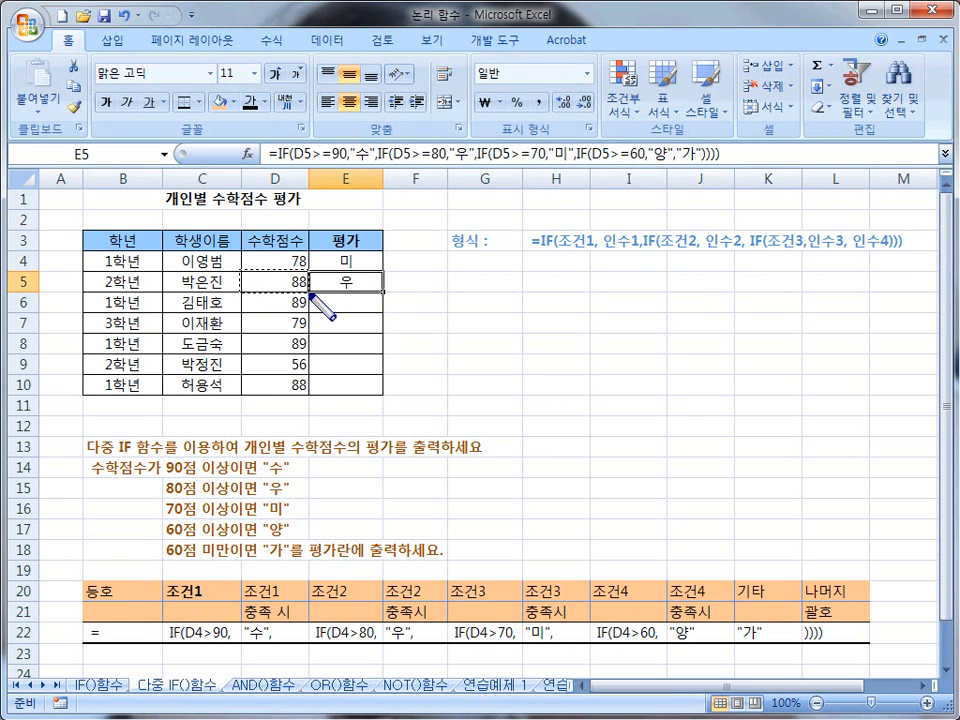
left_click(311, 288)
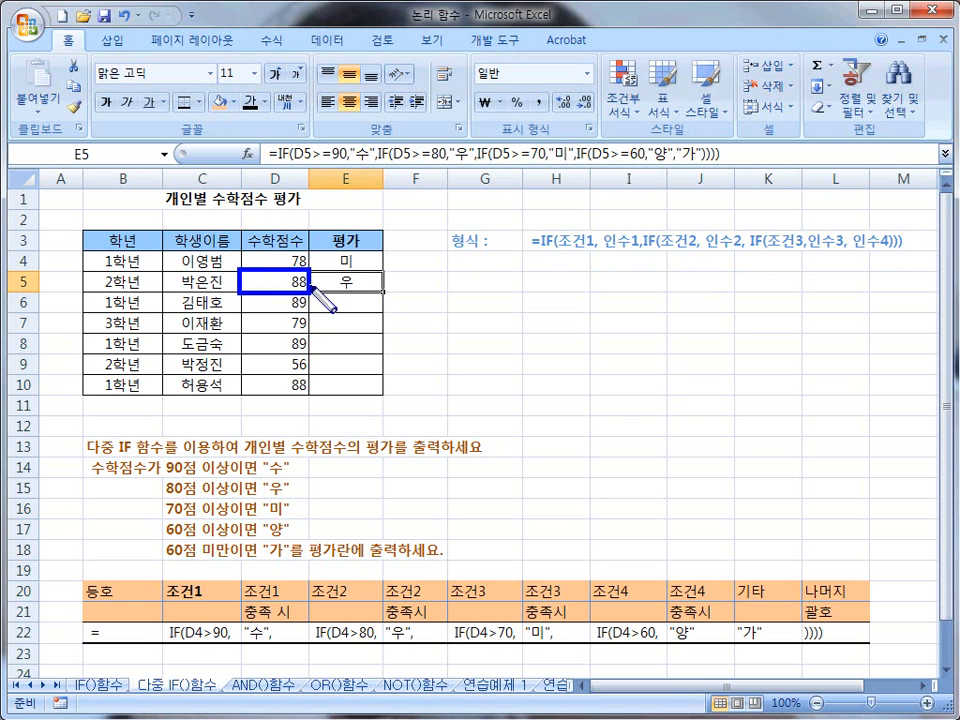
key("Escape")
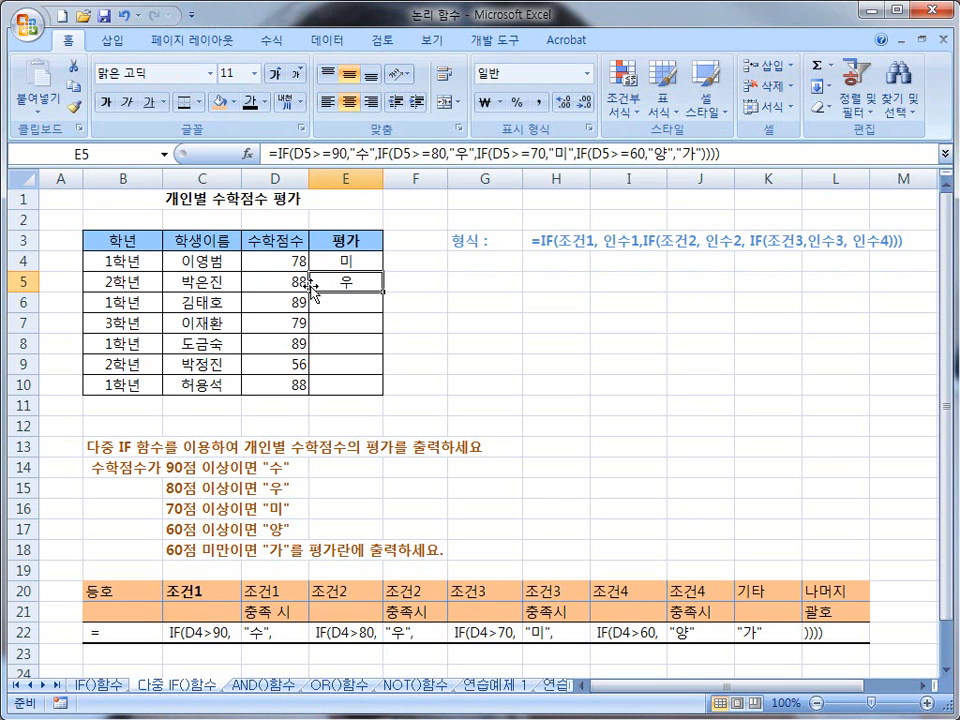
key("ctrl+shift+d")
mouse_move(241, 273)
left_mouse_down()
mouse_move(279, 299)
mouse_move(309, 292)
left_mouse_up()
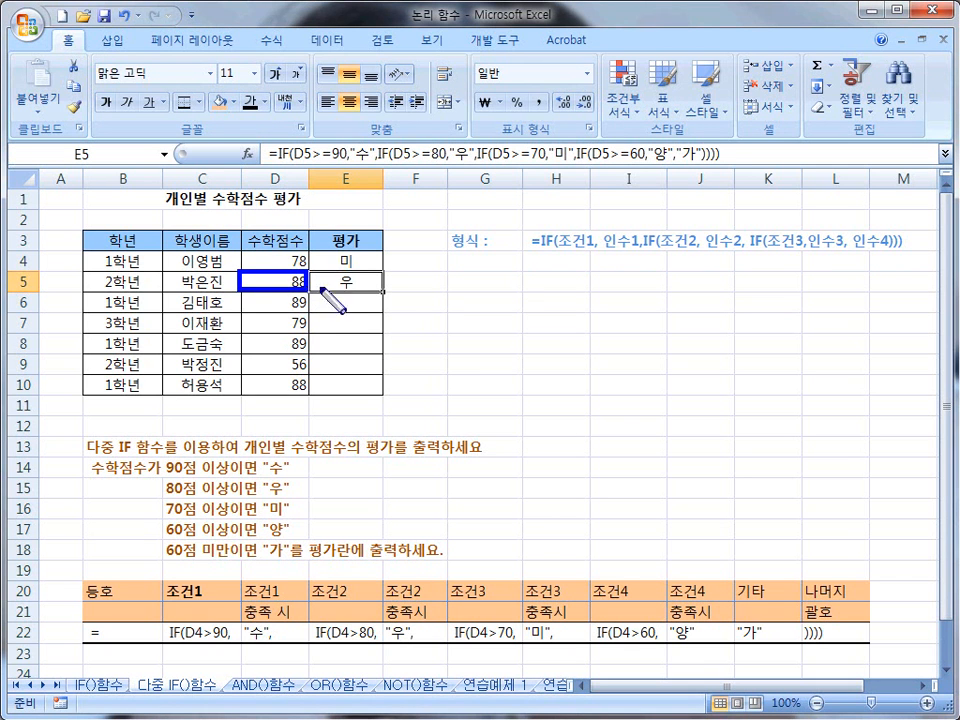
mouse_move(309, 270)
left_mouse_down()
mouse_move(327, 292)
mouse_move(384, 292)
left_mouse_up()
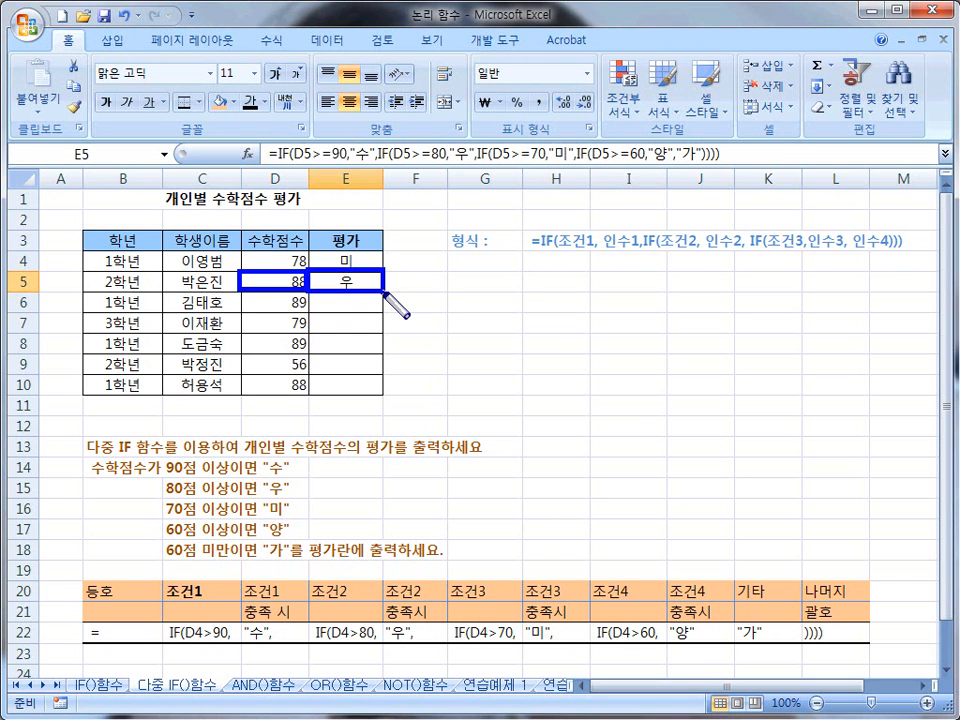
key("Escape")
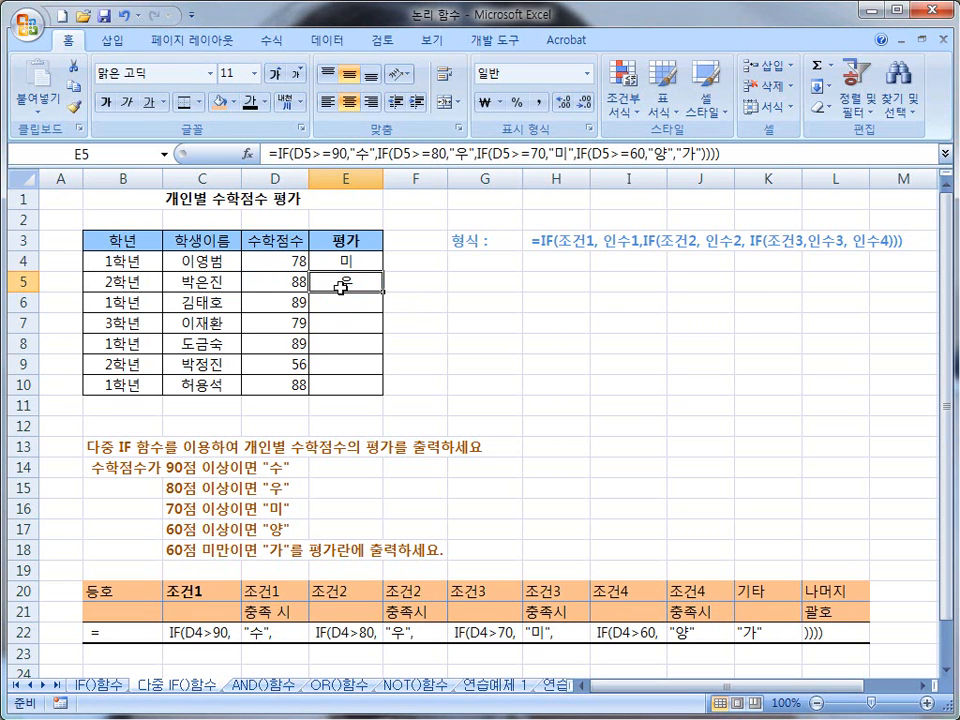
- Change the math score in D5 to 67 to test the grade formula
left_click(285, 284)
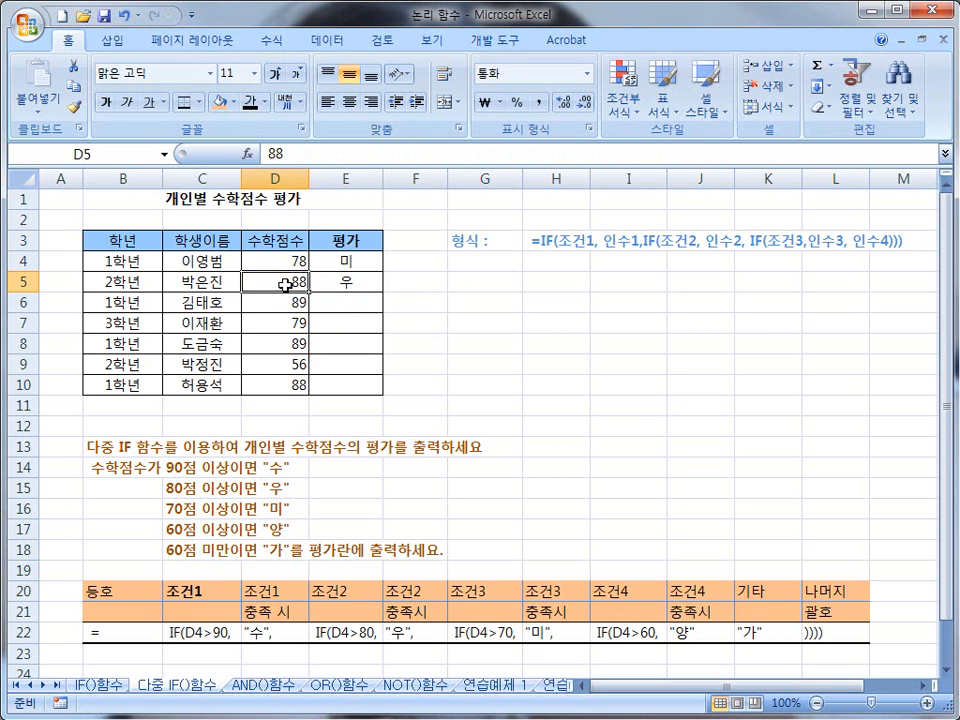
type("67")
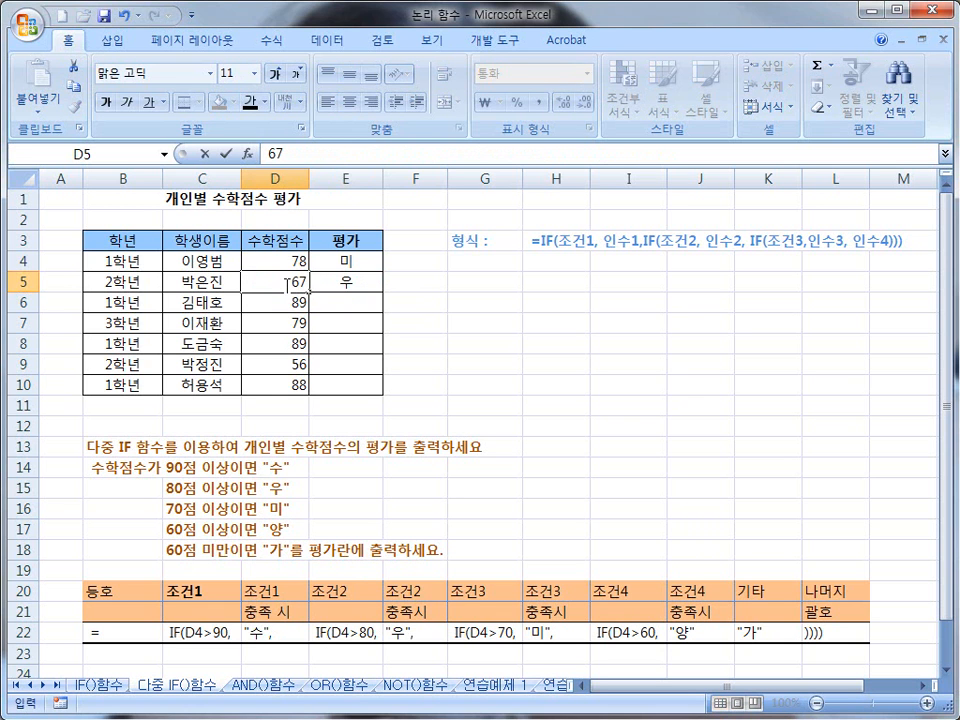
key("Return")
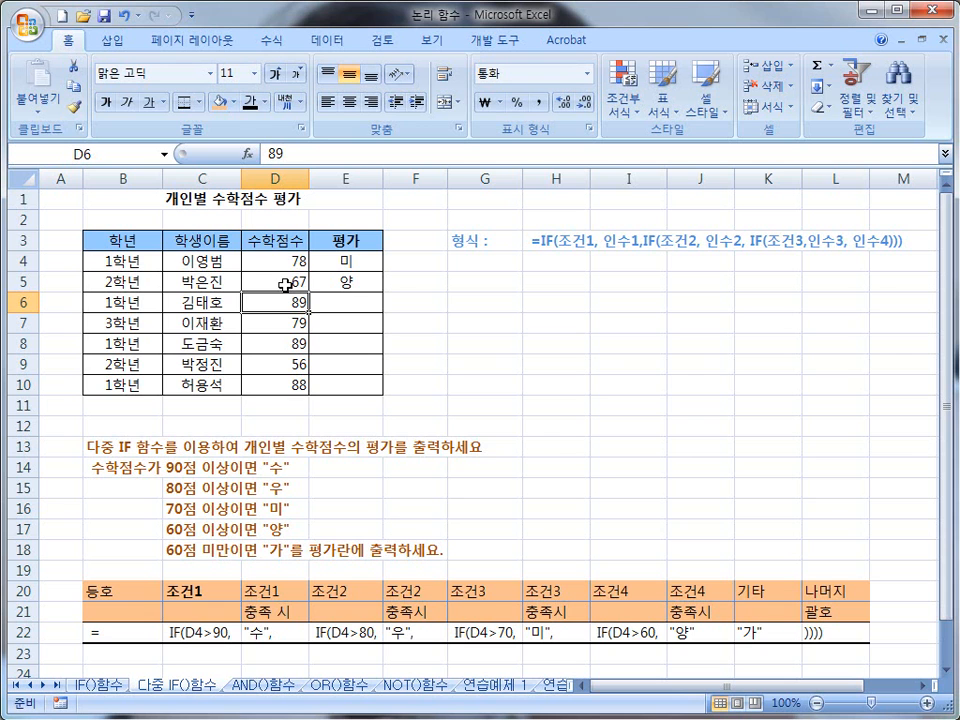
- On the AND()함수 sheet, enter an AND formula in D5 that evaluates the range B5:C5
left_click(258, 687)
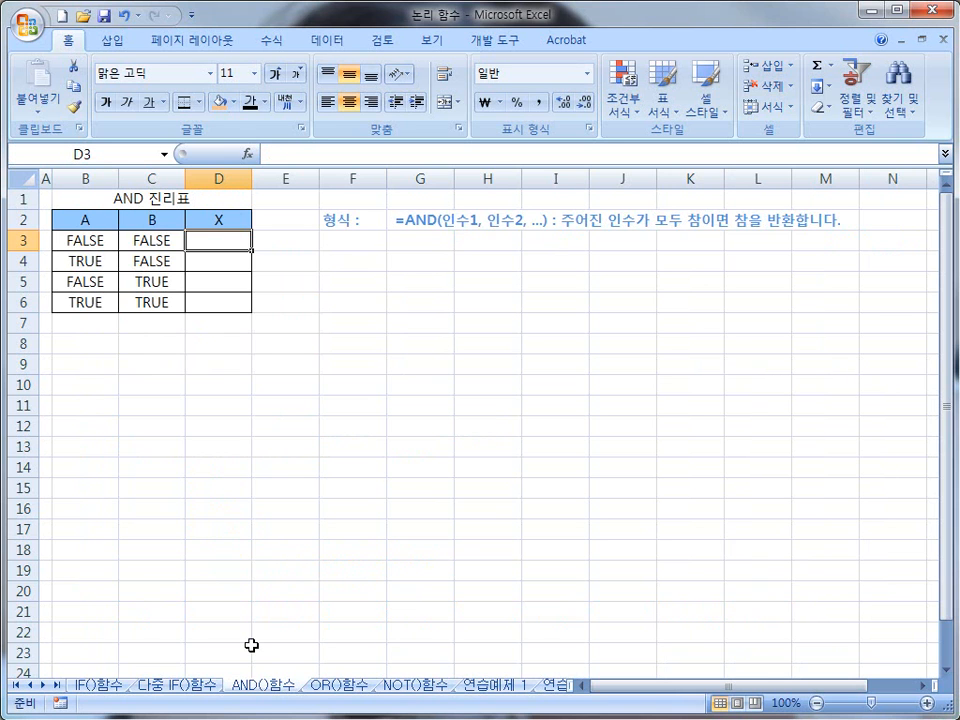
left_click(205, 282)
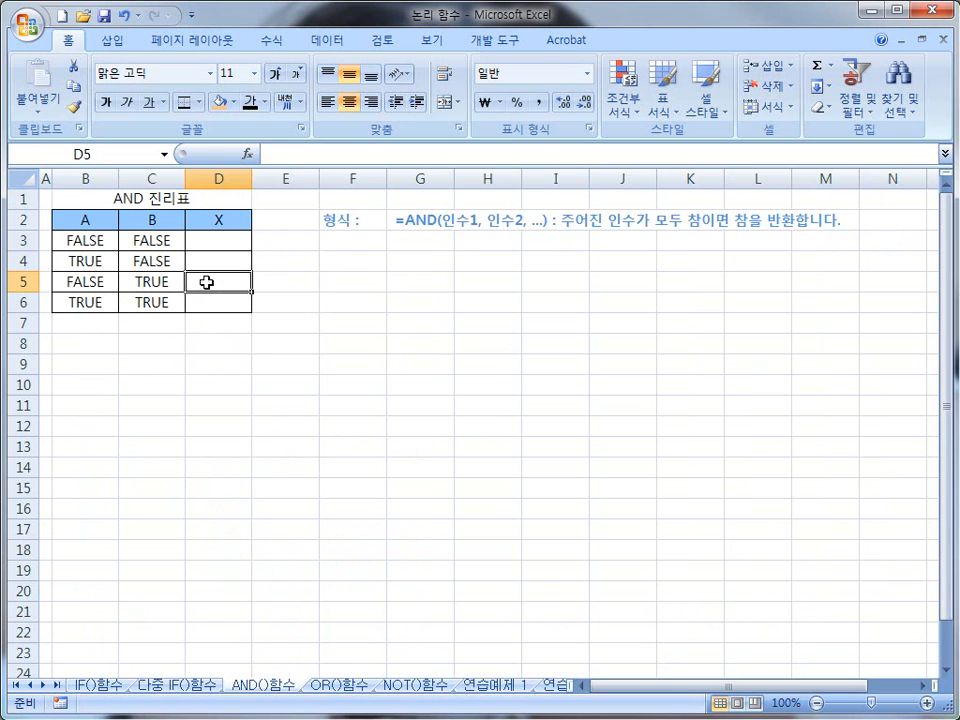
type("=")
type("뭉")
key("BackSpace")
key("BackSpace")
key("BackSpace")
type("AND(")
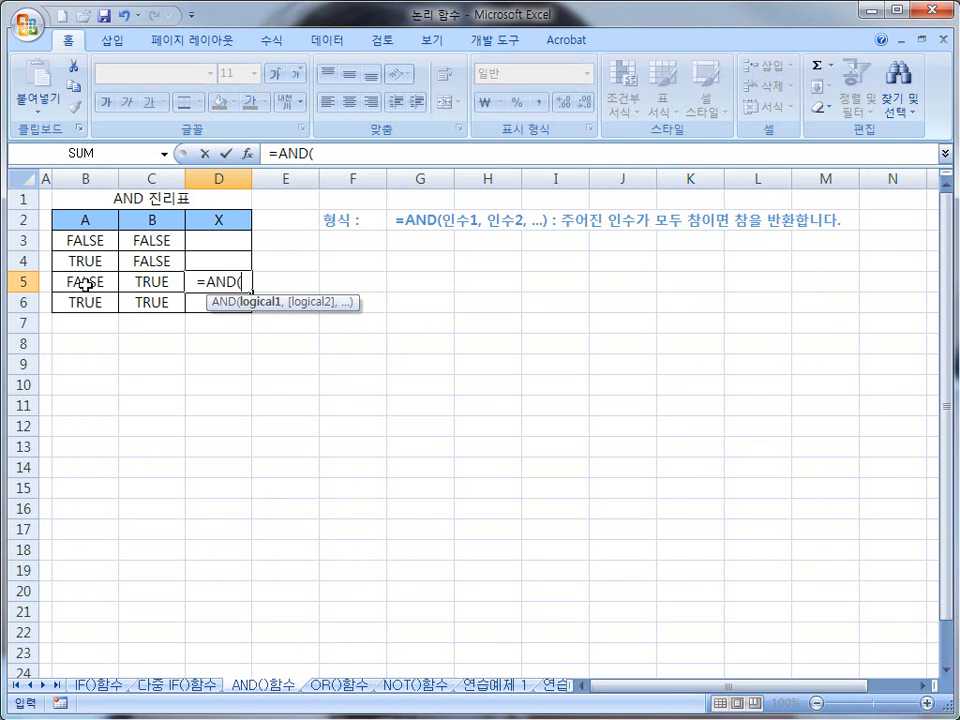
left_click_drag(86, 281, 135, 285)
key("Return")
key("ctrl+shift+d")
left_click_drag(56, 275, 247, 293)
key("Escape")
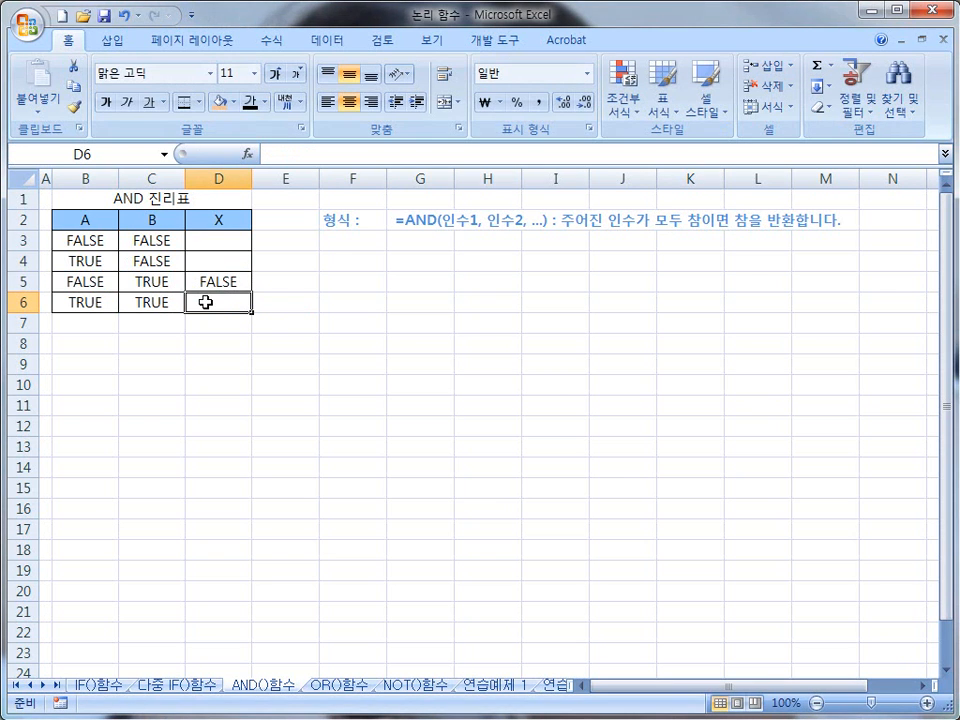
- Enter =AND(B6:C6) in D6 of the AND truth table
type("=AND")
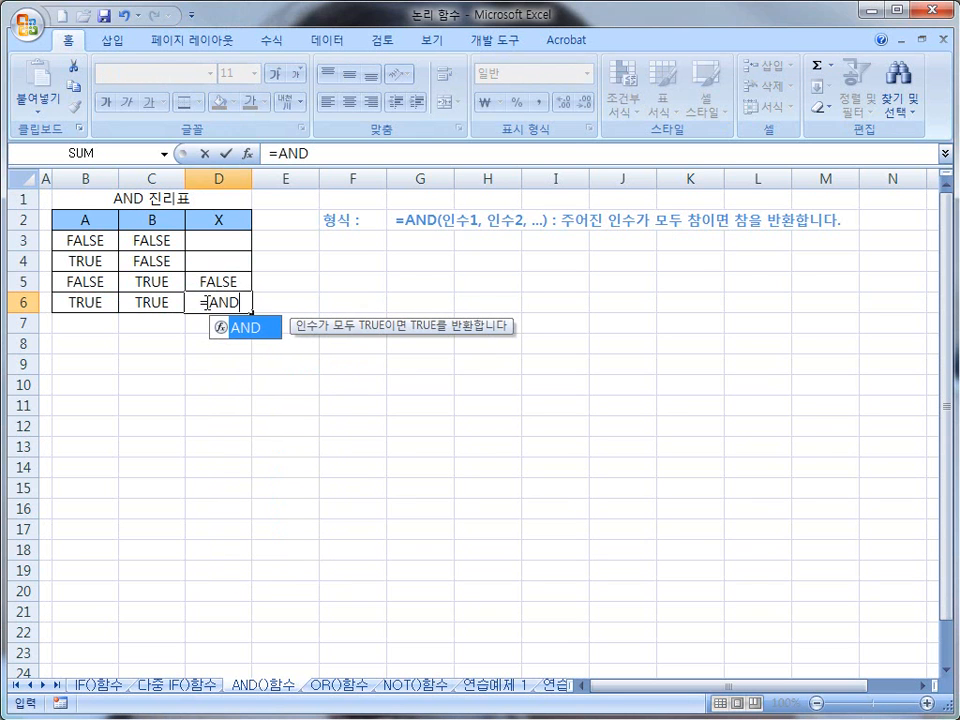
type("(")
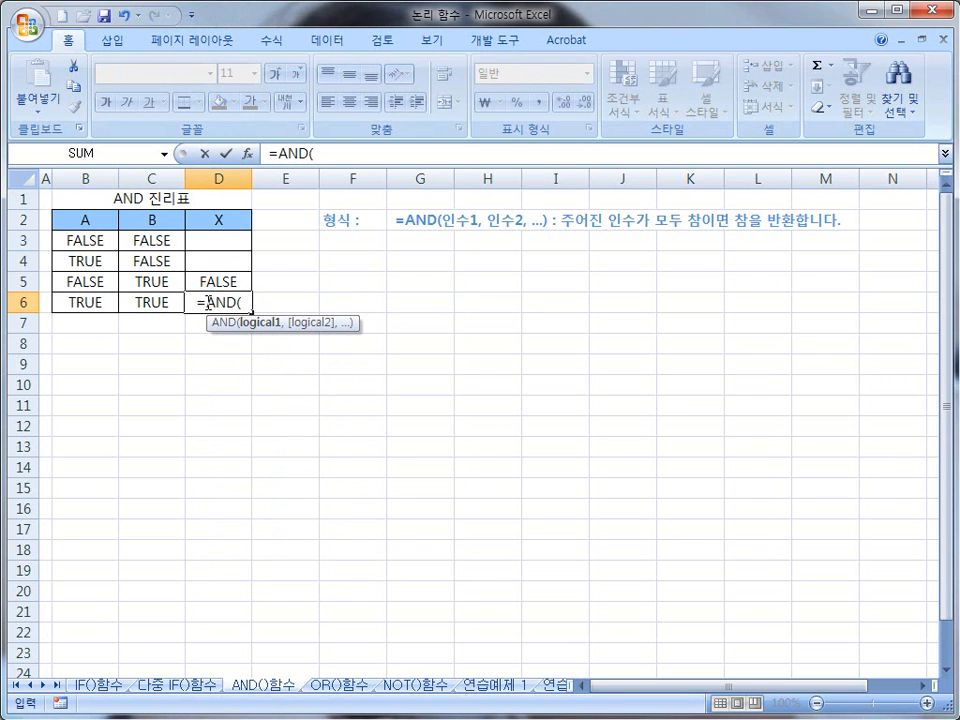
left_click_drag(77, 302, 137, 301)
type(")")
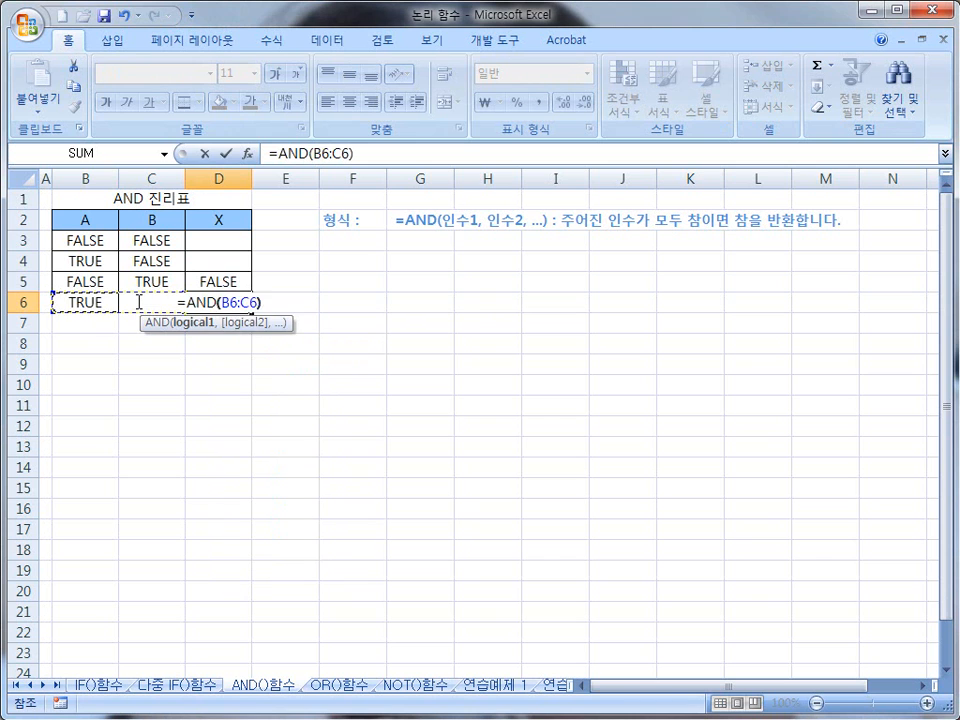
key("Return")
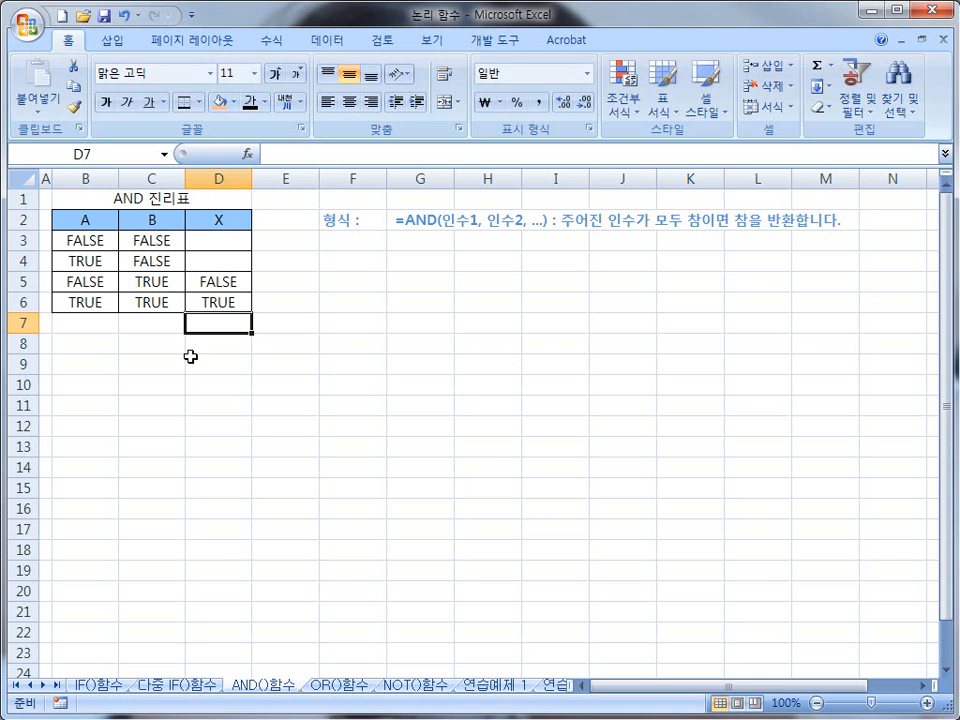
- On the OR()함수 sheet, enter =OR(B4:C4) in D4 of the OR truth table
left_click(335, 686)
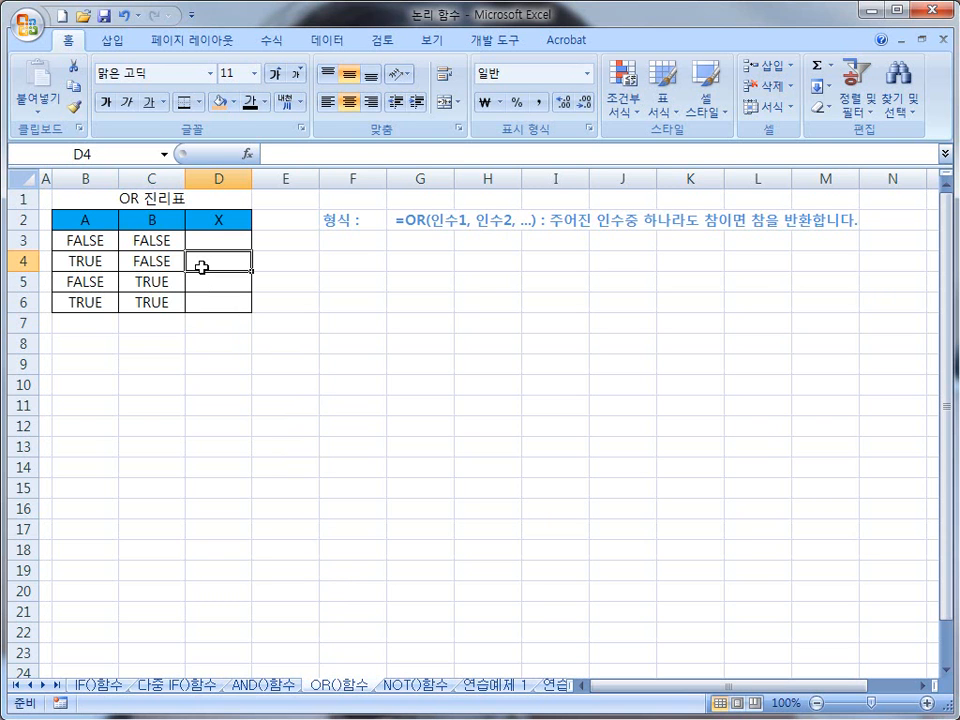
type("=OR")
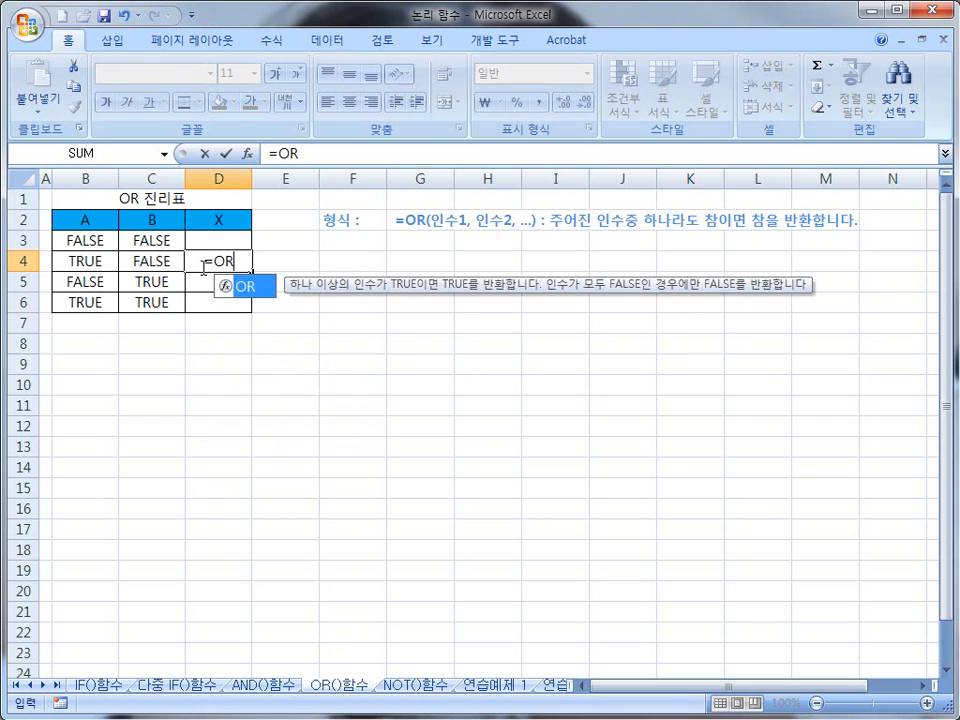
type("(")
left_click(95, 262)
left_click_drag(95, 262, 139, 260)
type(")")
key("Return")
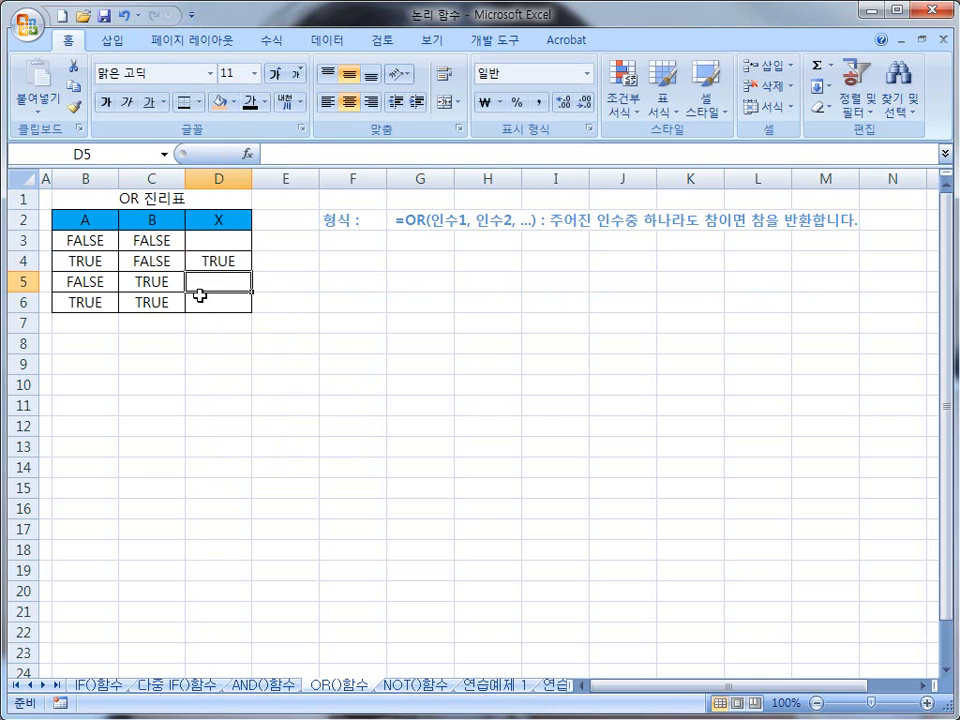
- Enter =OR(B3:C3) in D3 of the OR truth table
left_click(200, 302)
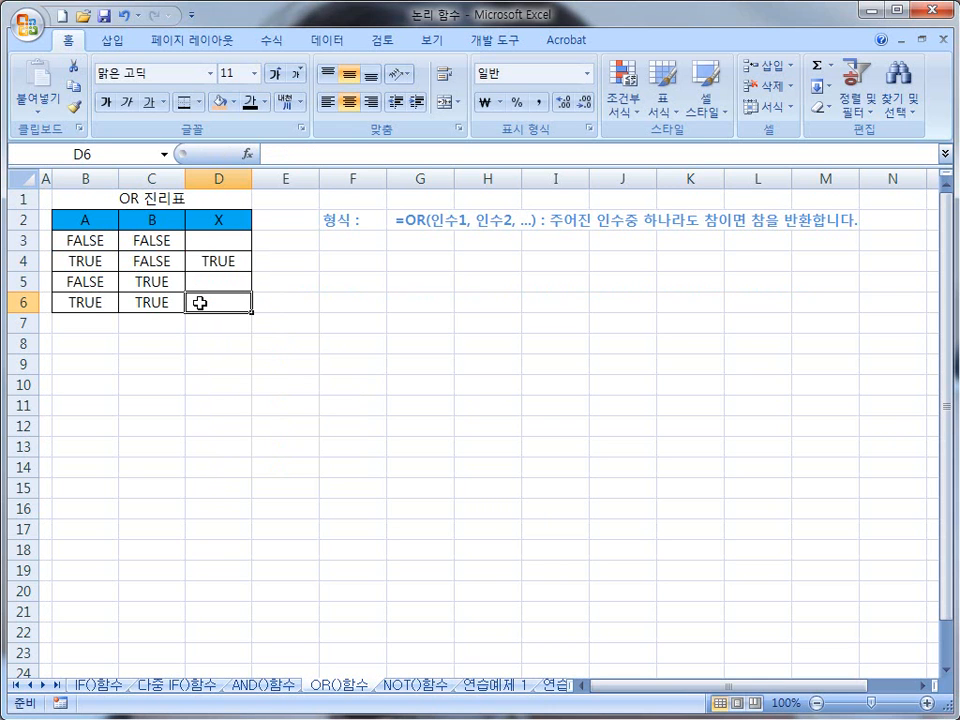
left_click(198, 241)
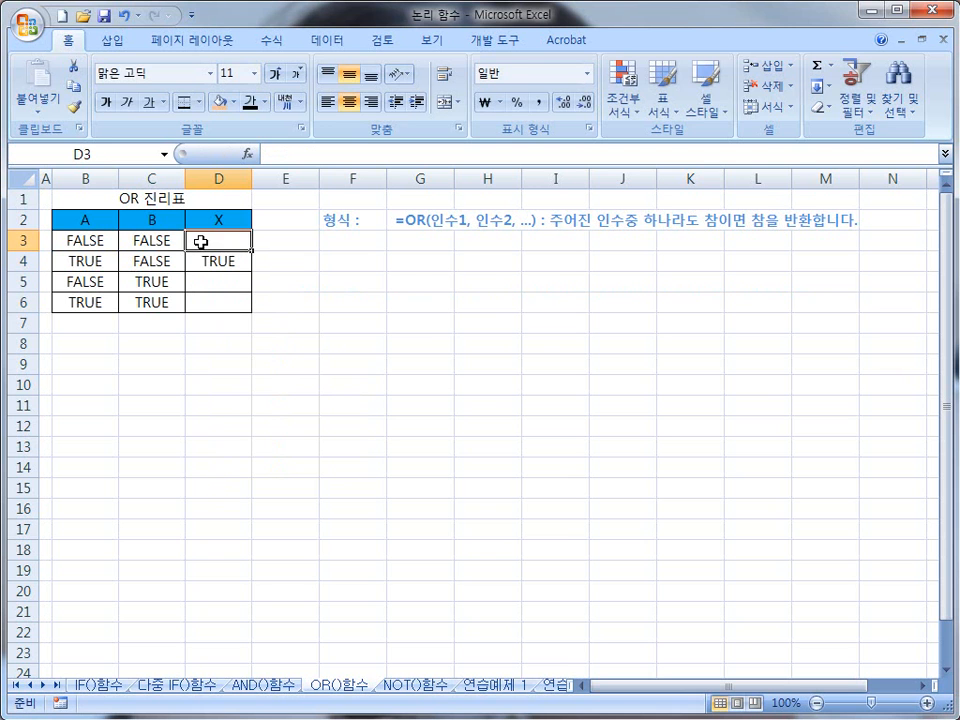
type("=")
type("OF")
key("BackSpace")
type("R(")
left_click(78, 242)
left_click_drag(78, 242, 139, 242)
type(")")
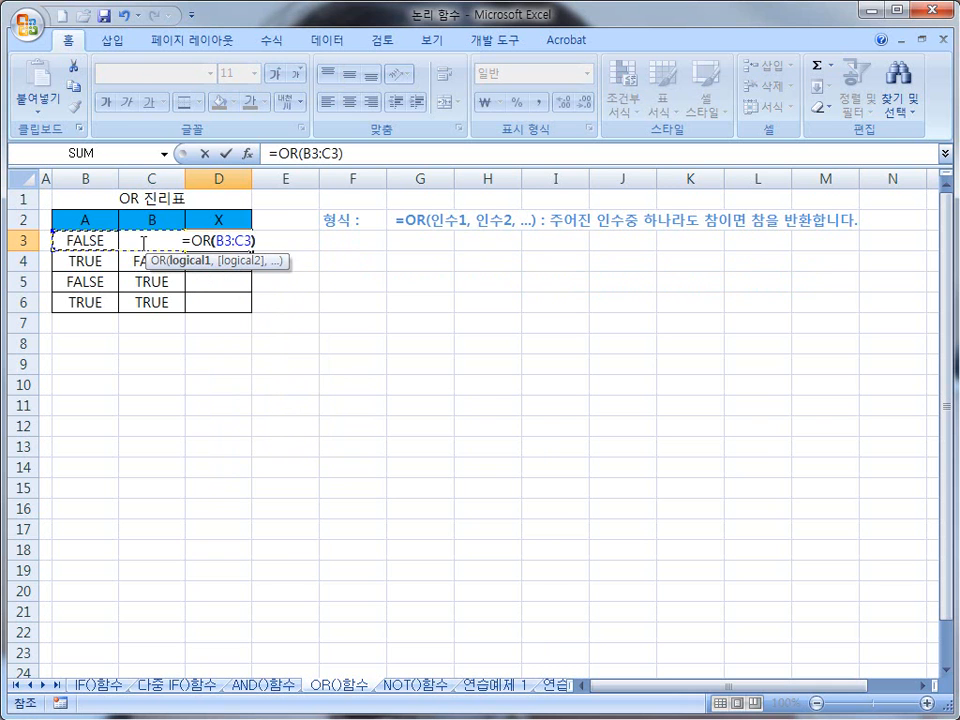
key("Return")
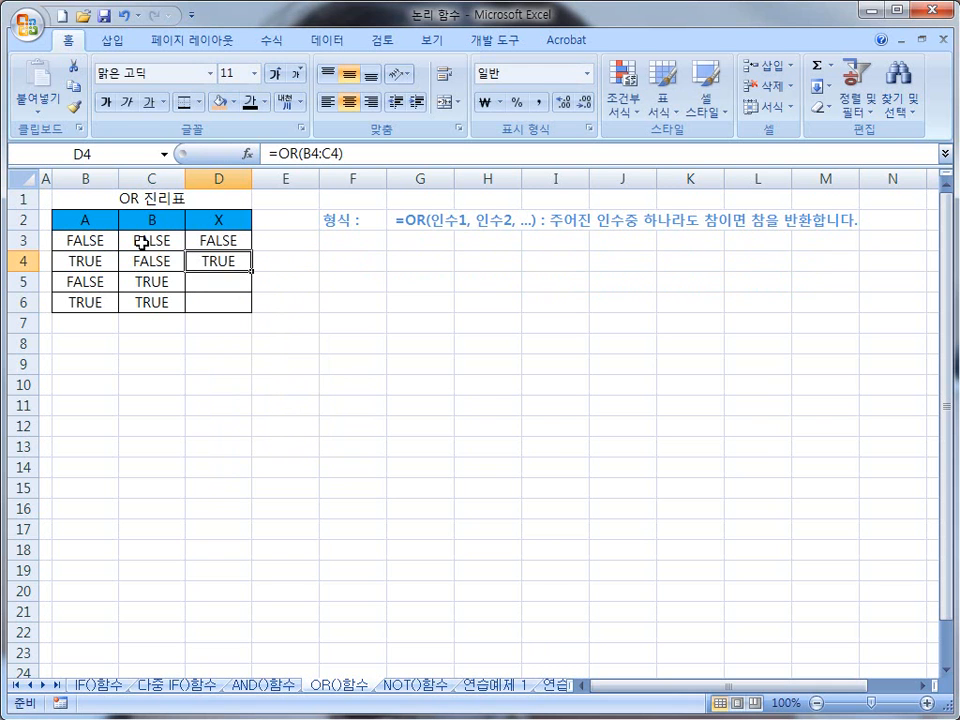
- On the NOT()함수 sheet, enter =NOT(B3) in C3 of the NOT truth table
left_click(438, 688)
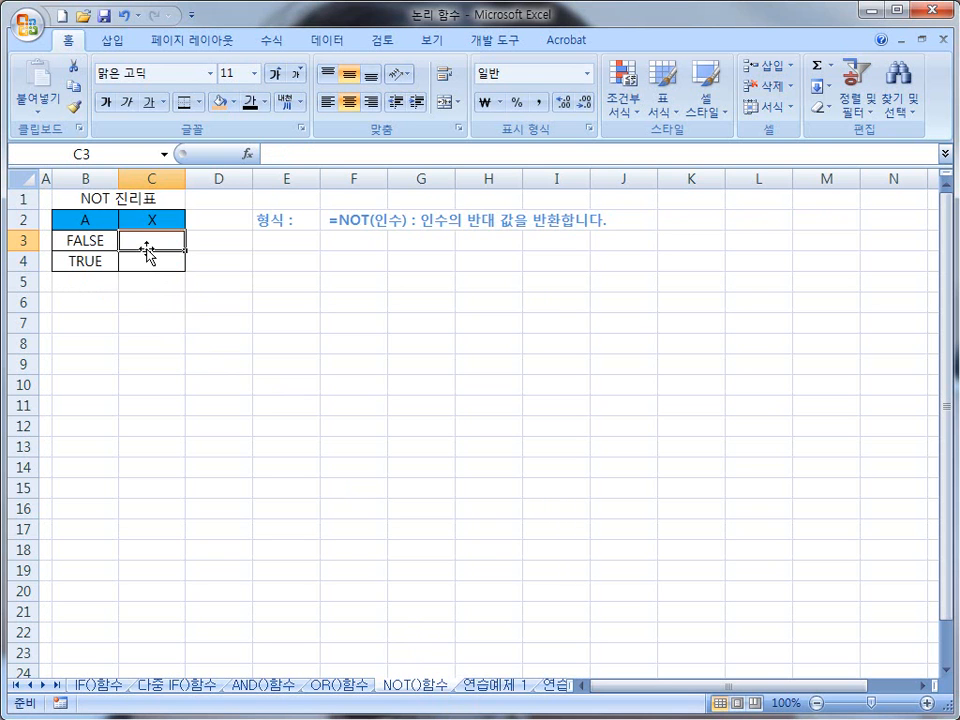
type("=")
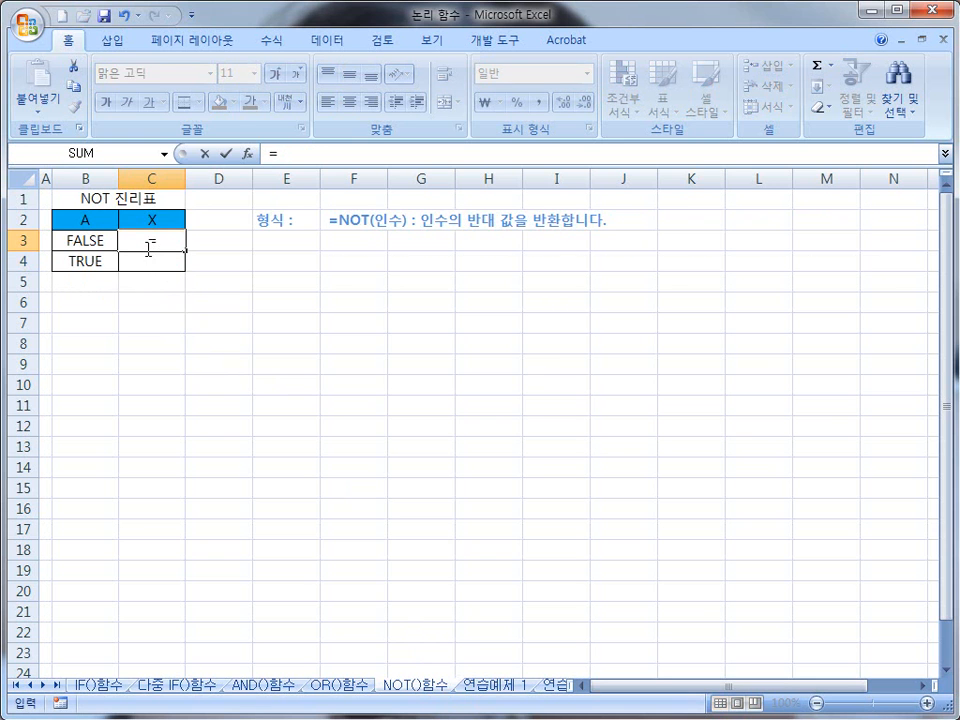
type("NOT(")
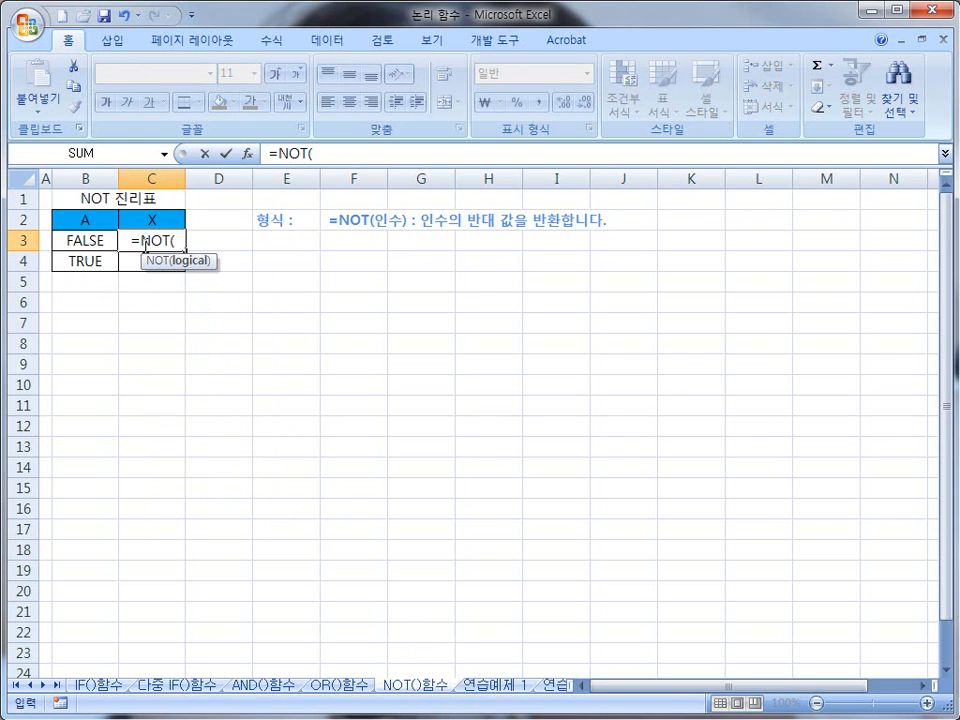
left_click(101, 243)
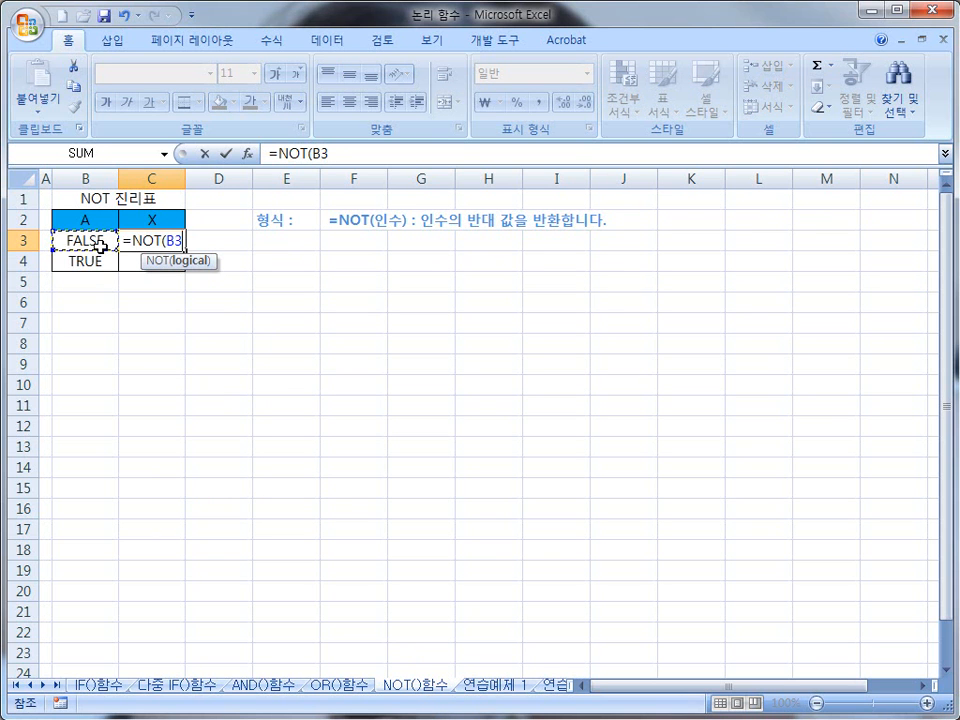
type(")")
key("Return")
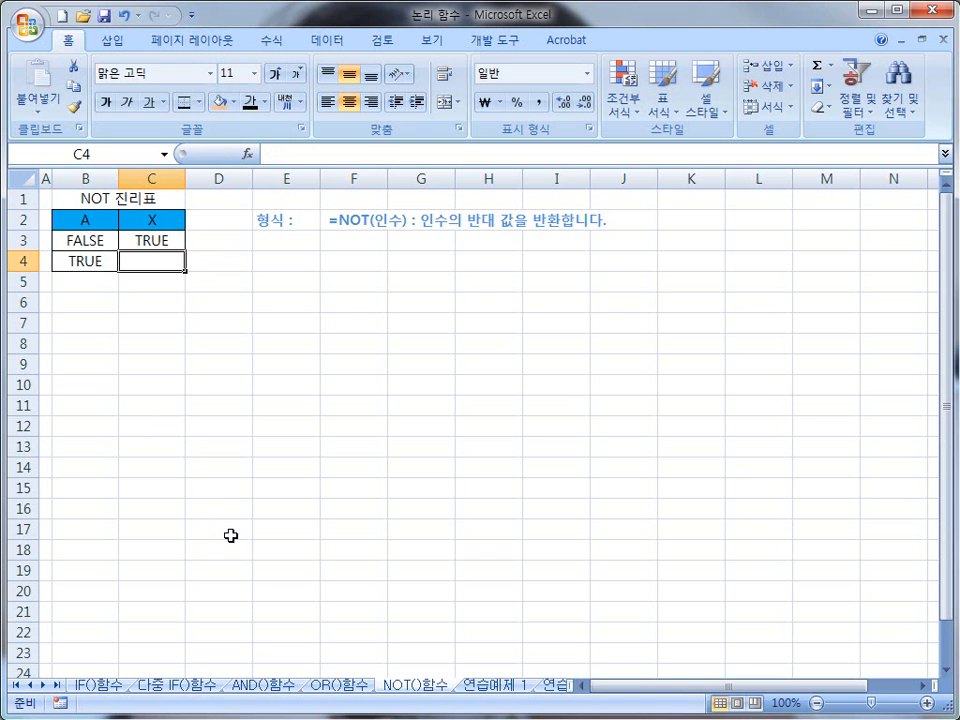
- Review the IF, nested IF, AND, OR and NOT example sheets in order
left_click(112, 688)
left_click(180, 690)
left_click(260, 688)
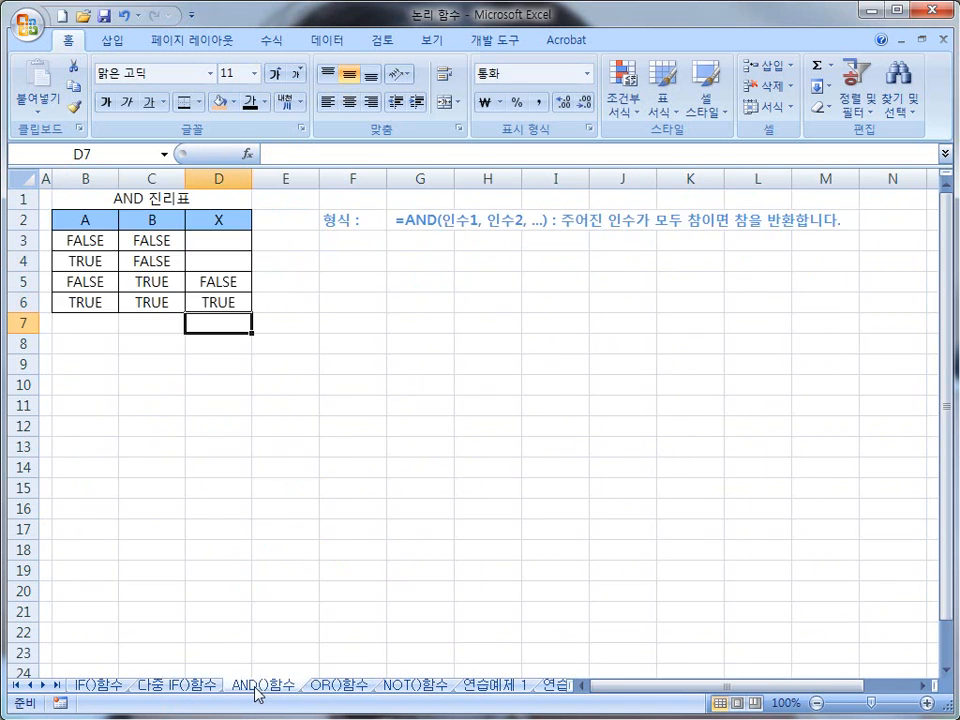
left_click(336, 688)
left_click(418, 687)
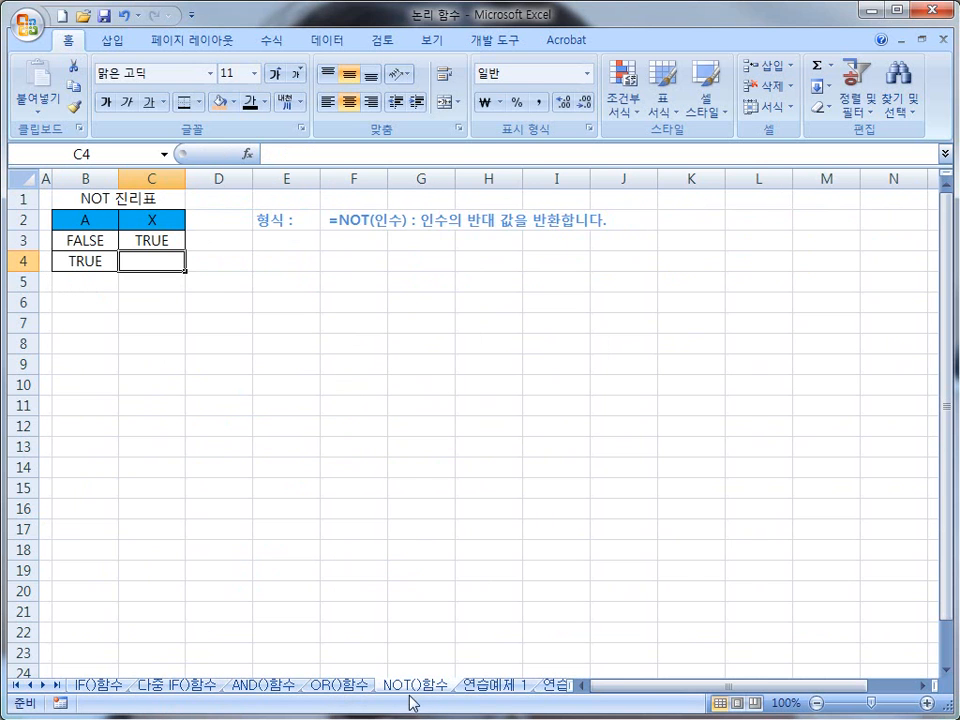
- On the 연습예제 1 sheet, begin an IF formula in F4 with the test AND(C4>=70,D4>=70,E4>=70)
left_click(474, 682)
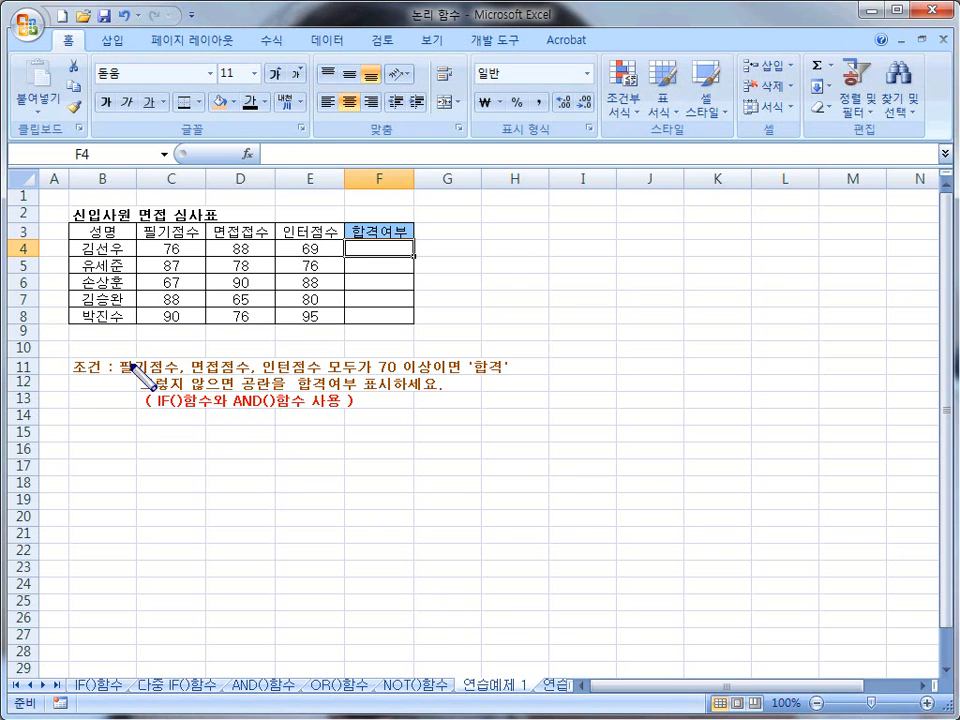
mouse_move(110, 351)
left_mouse_down()
mouse_move(181, 377)
mouse_move(514, 379)
left_mouse_up()
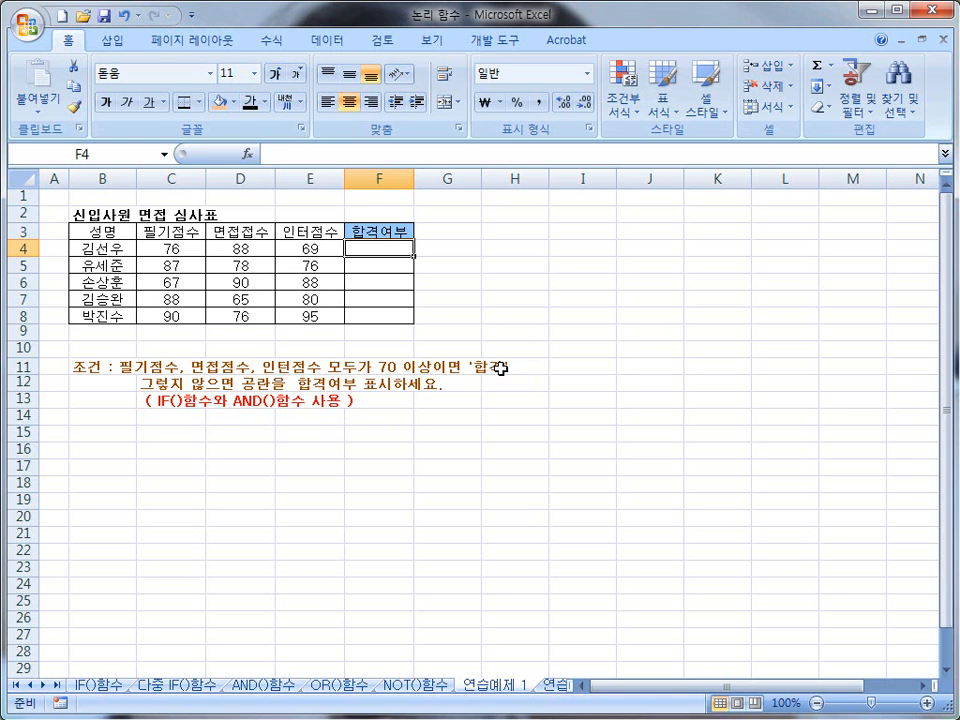
type("=")
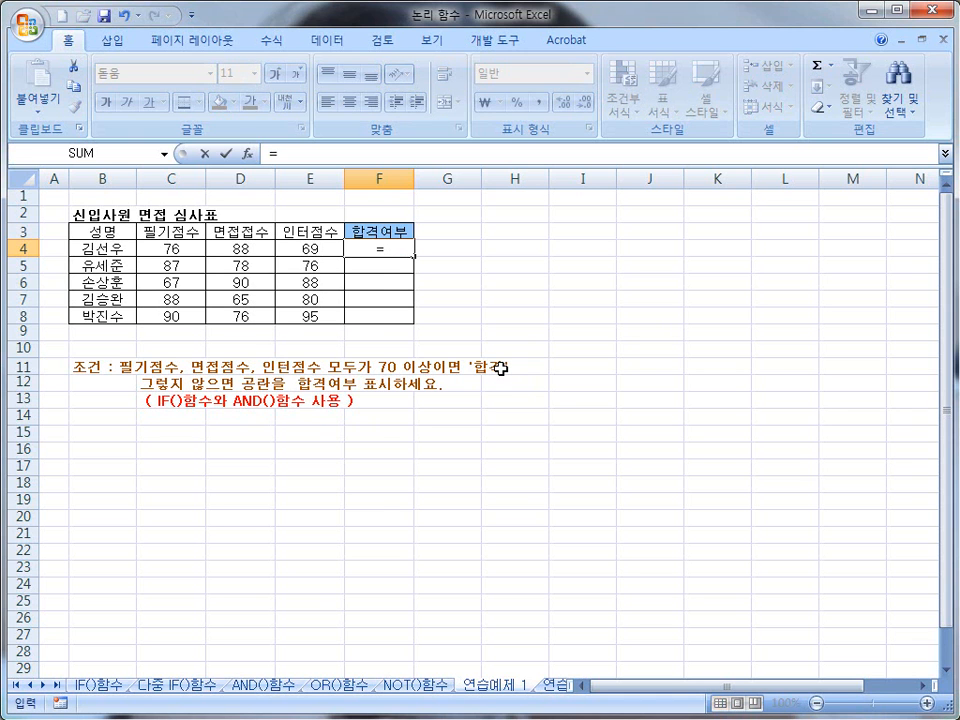
type("IF(")
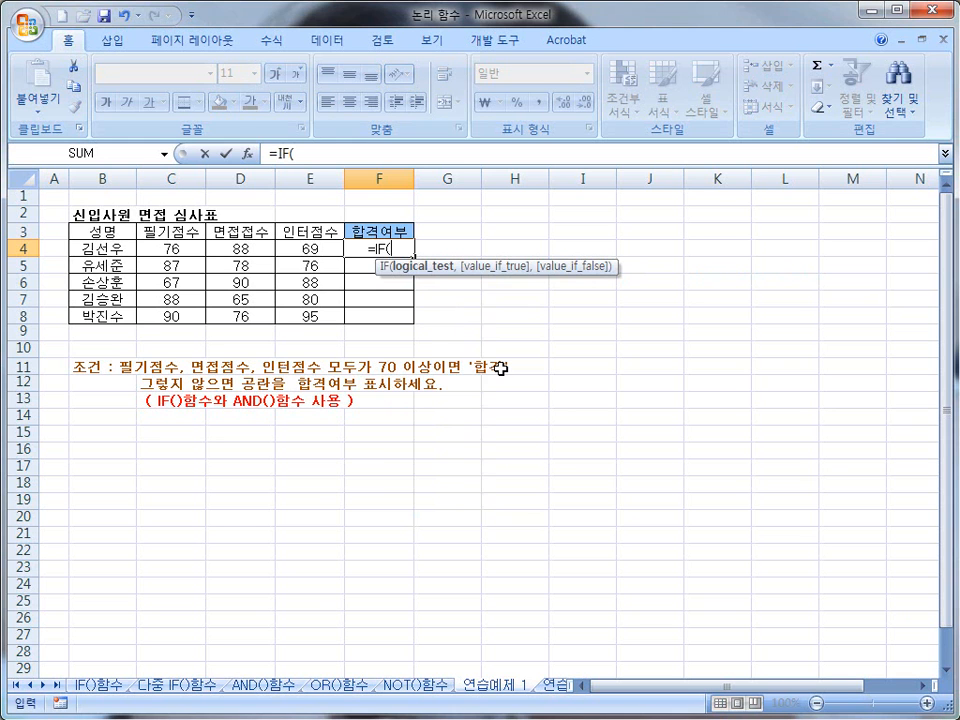
type("AND(")
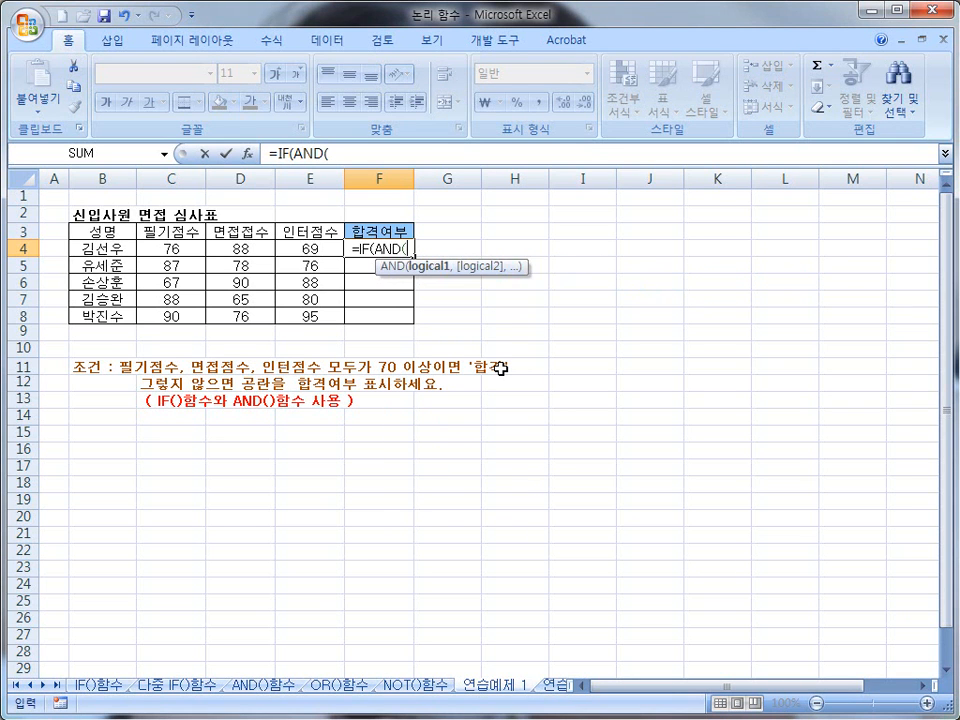
left_click(166, 253)
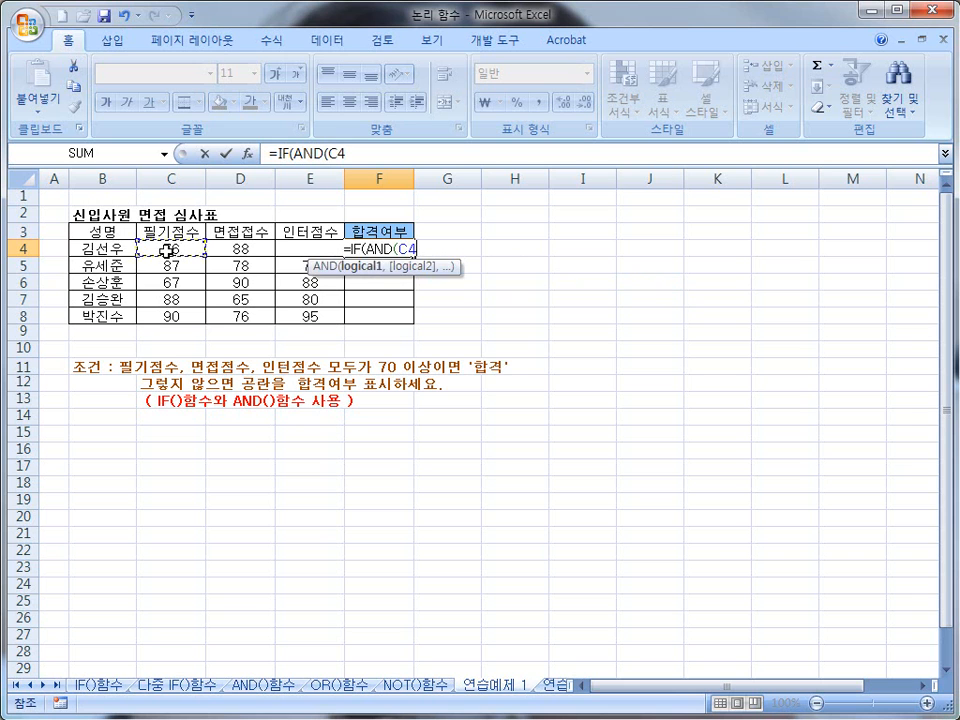
type(">=70,")
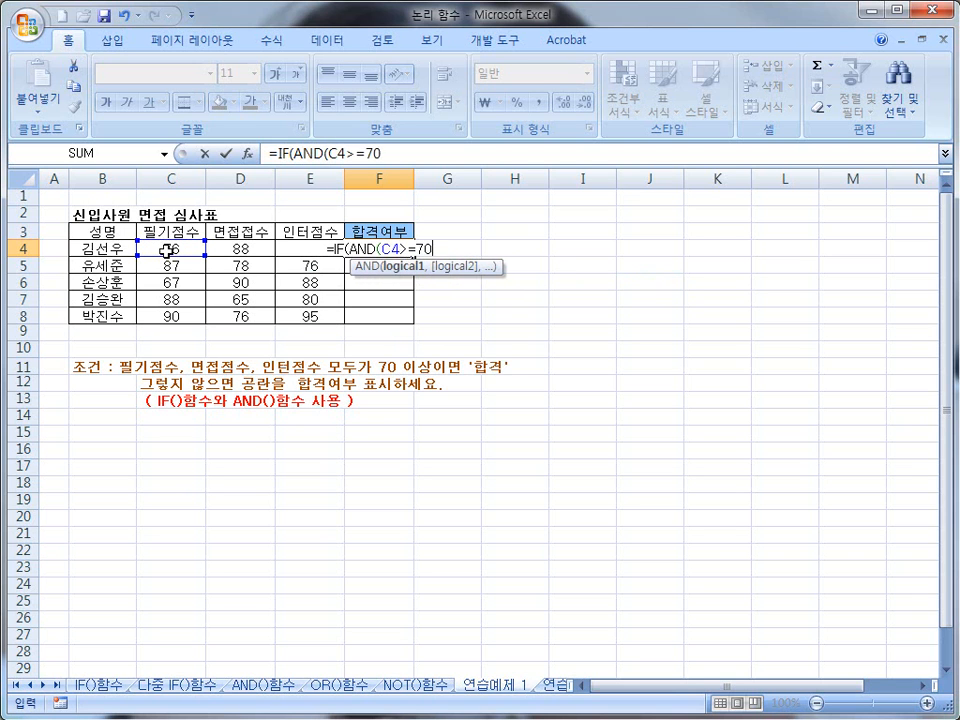
left_click(246, 250)
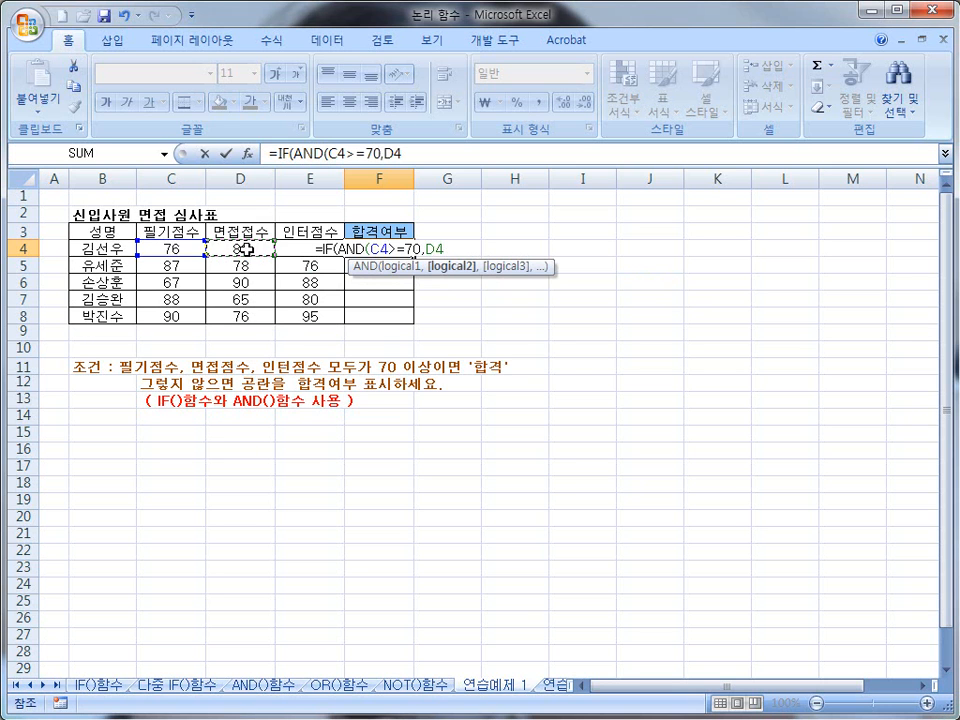
type(">=70,")
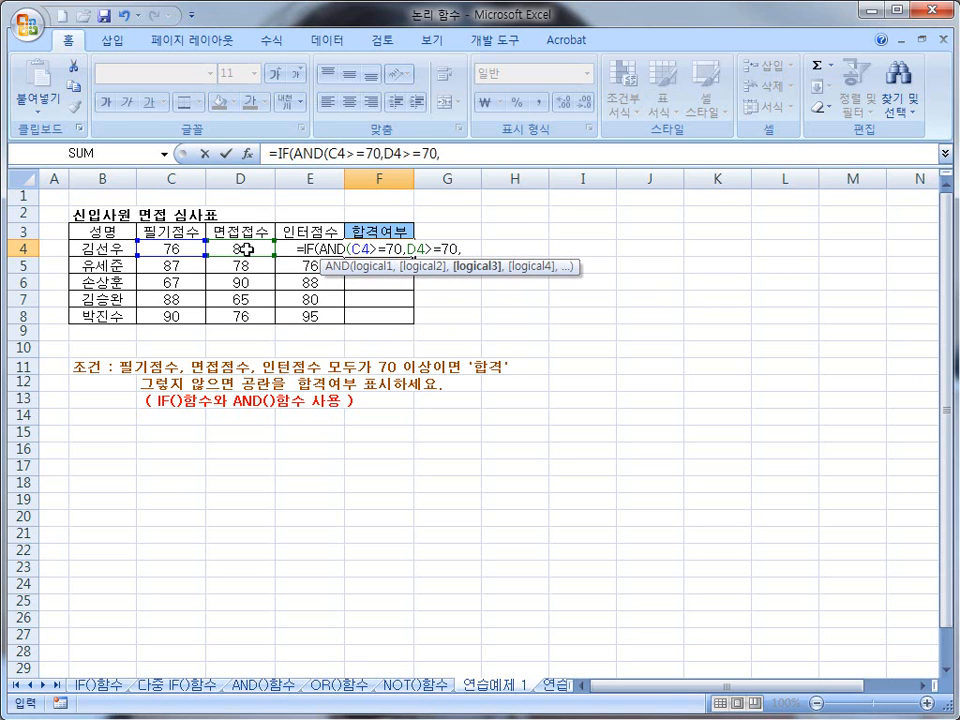
type("E4>=70)")
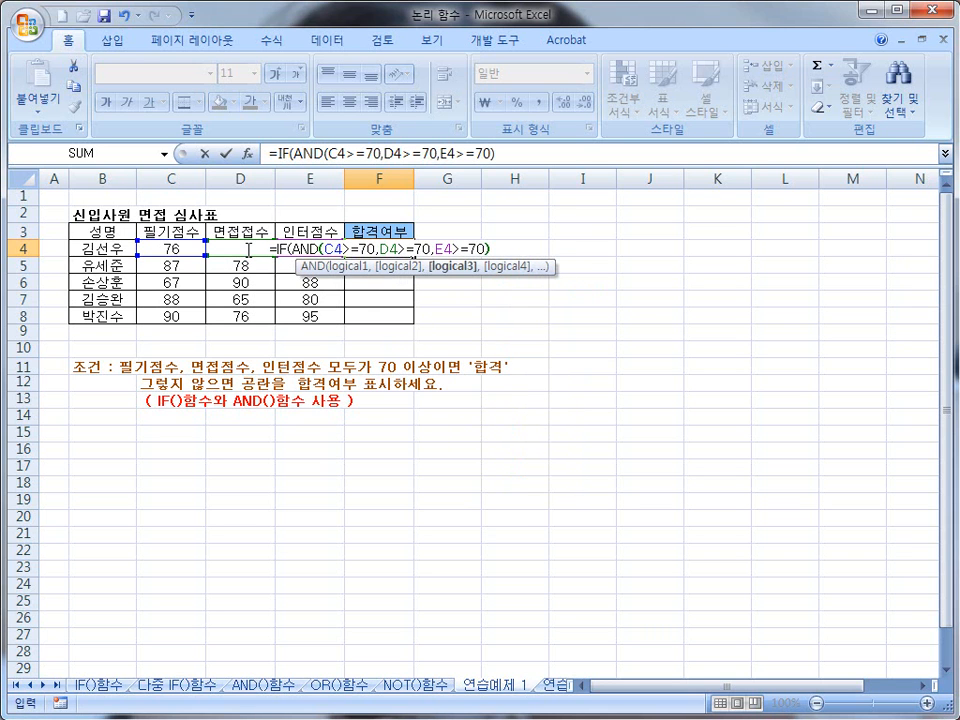
- Complete the IF formula in F4 so it returns "합격" when the test is true and "" otherwise
type(",\"합ㄱ")
type("격\",\"")
type("\")")
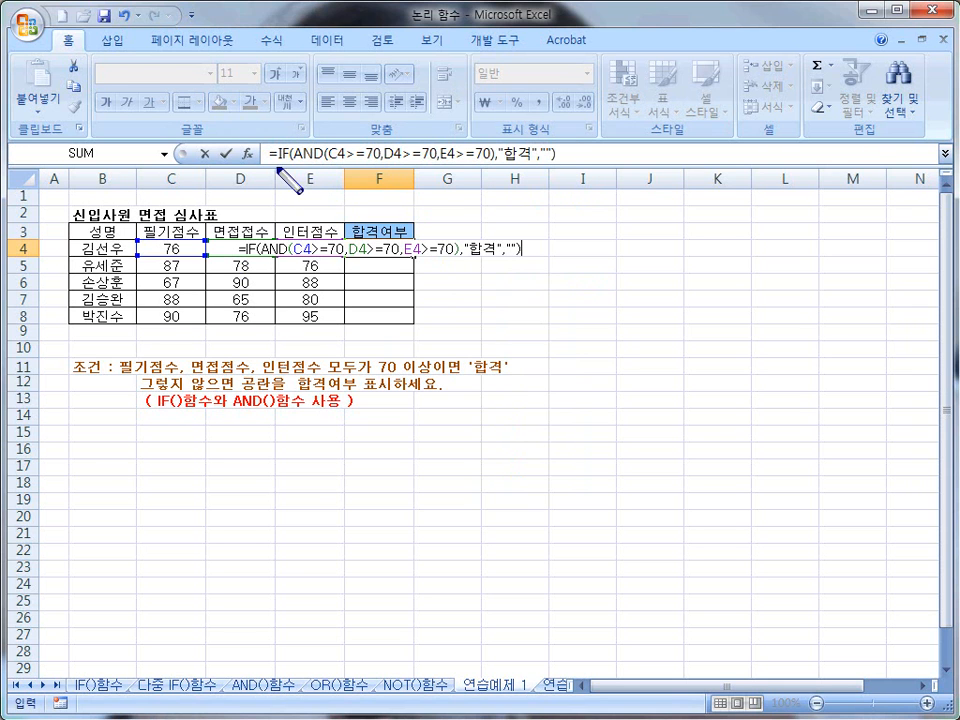
mouse_move(291, 143)
left_mouse_down()
mouse_move(332, 162)
mouse_move(500, 164)
left_mouse_up()
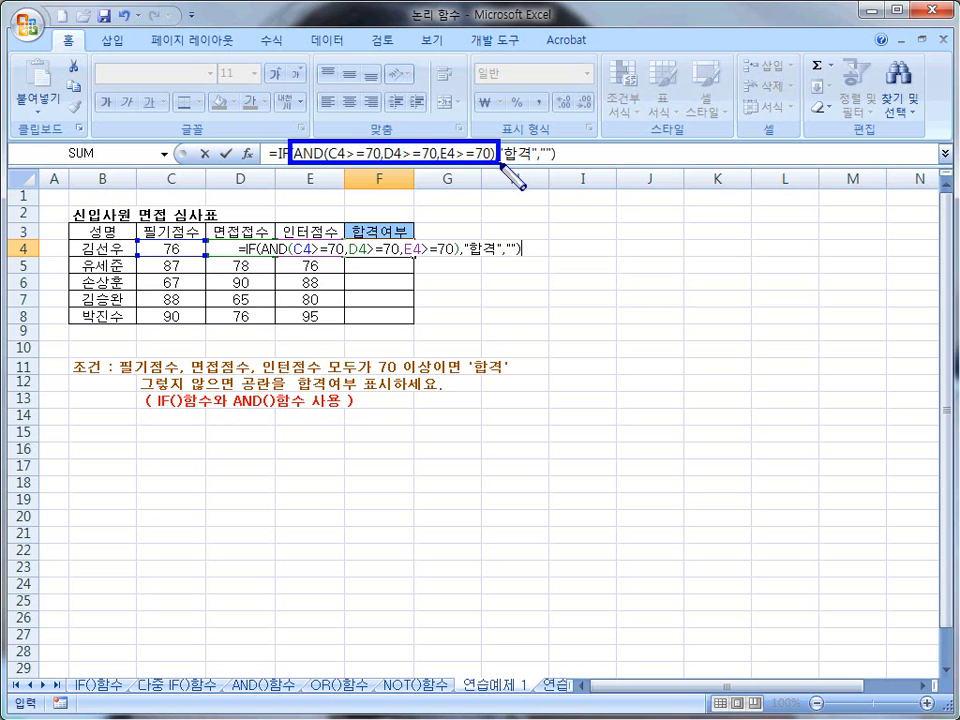
key("Escape")
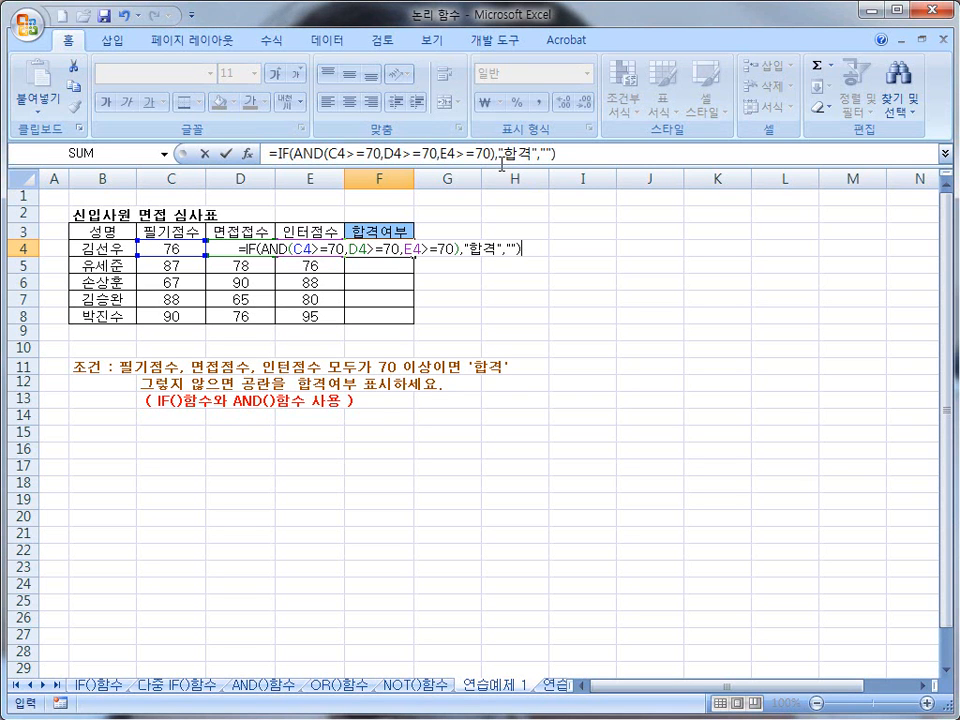
key("Return")
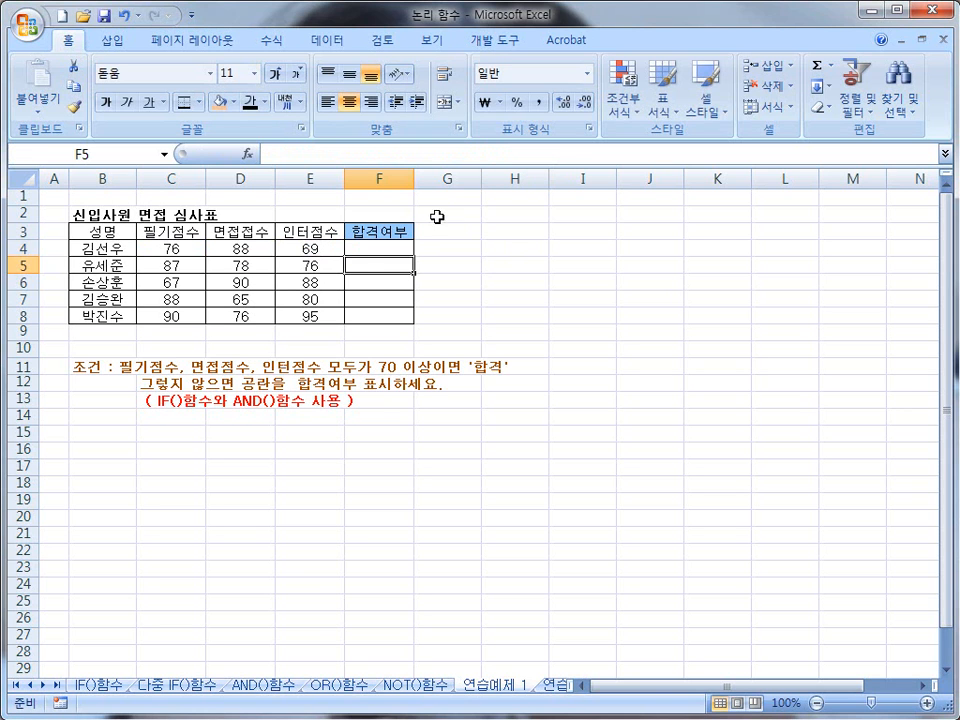
- Copy the pass formula from F4 down to F5 and check it against the scores in C5:E5
left_click(374, 249)
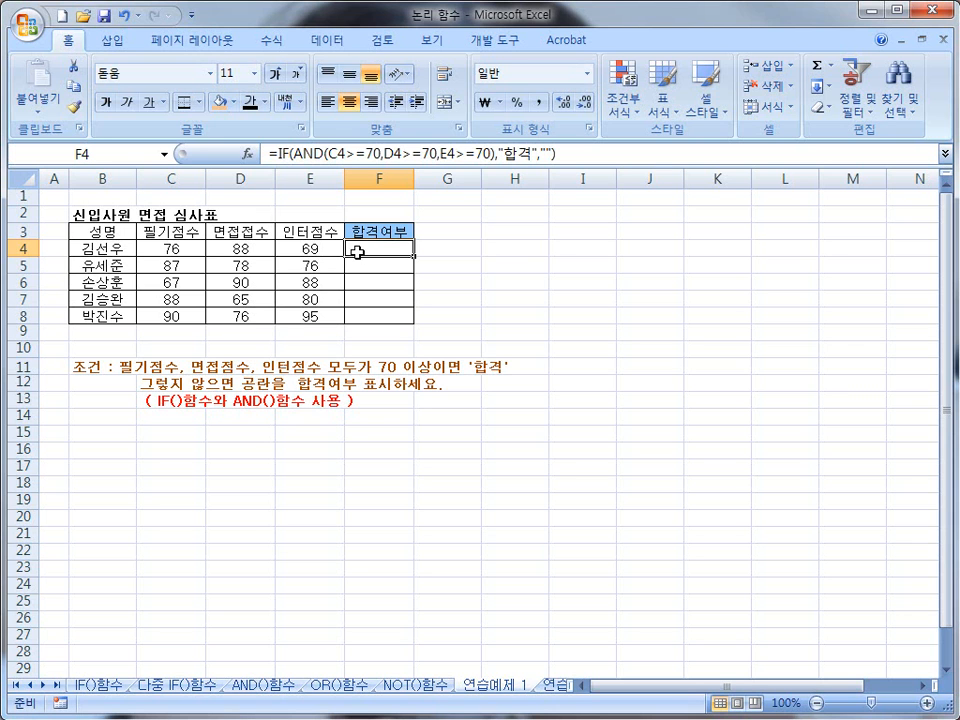
left_click_drag(413, 260, 413, 270)
left_click(388, 281)
left_click(381, 265)
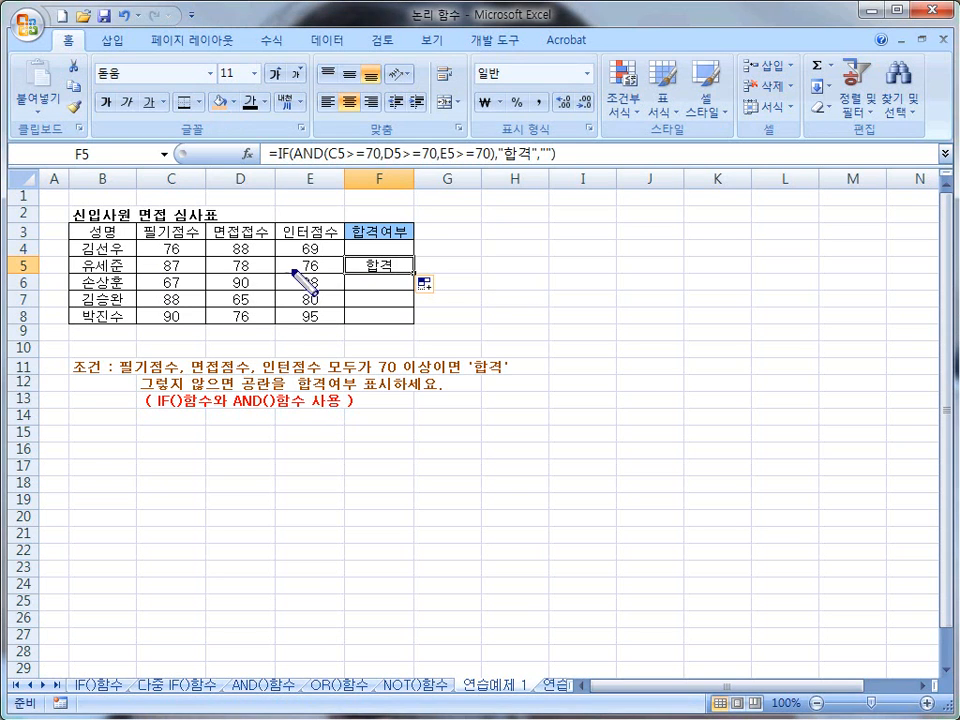
left_click_drag(136, 257, 347, 275)
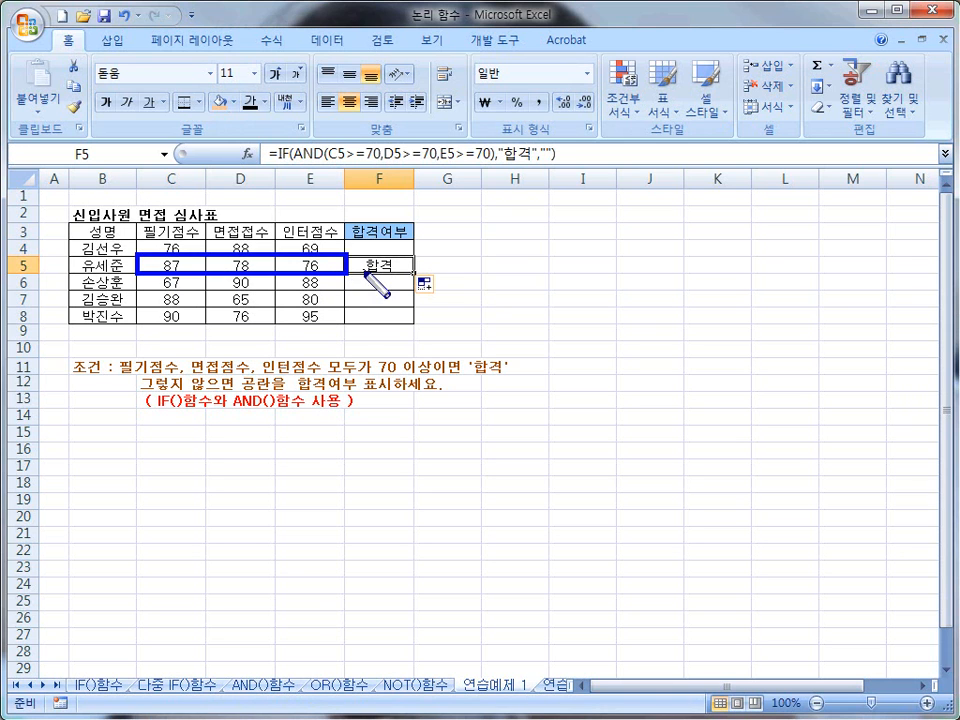
key("Escape")
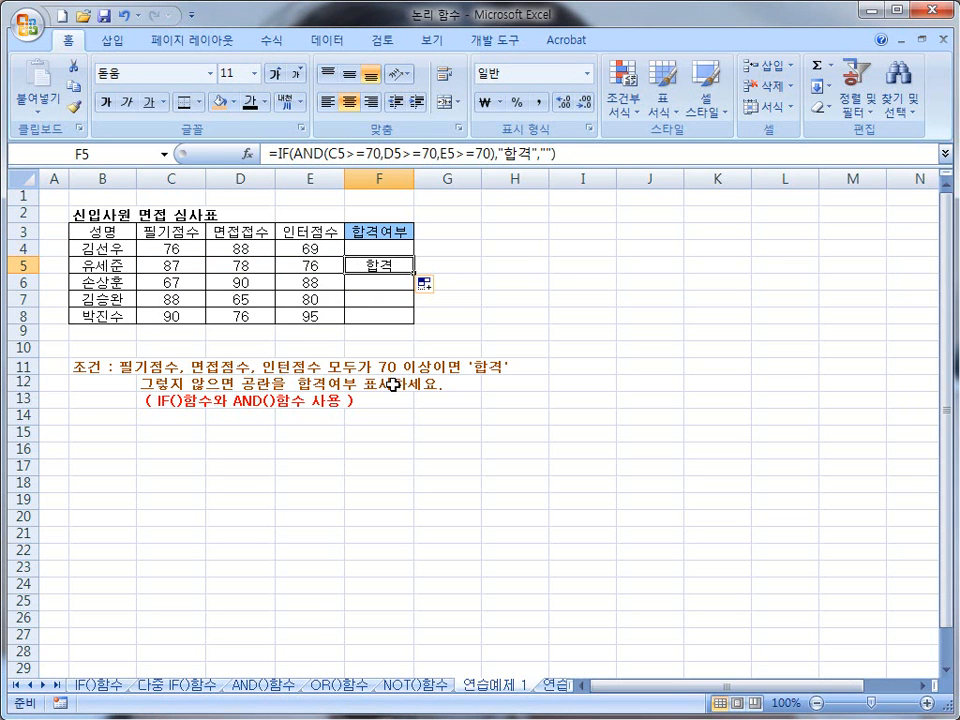
- On the 연습예제 2 sheet, examine the totals in F4:F8 and the written score conditions for the evaluation column
left_click(553, 688)
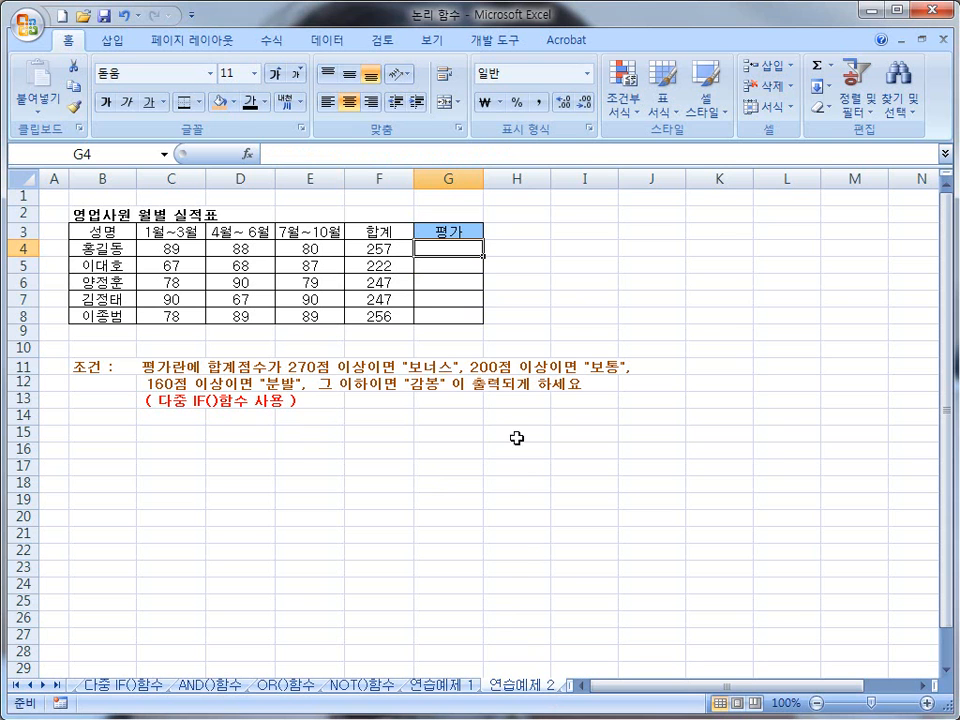
left_click(385, 249)
left_click(385, 265)
left_click(385, 282)
left_click(385, 299)
left_click(385, 318)
left_click(383, 252)
left_click(430, 249)
mouse_move(278, 353)
left_mouse_down()
mouse_move(447, 380)
mouse_move(626, 378)
left_mouse_up()
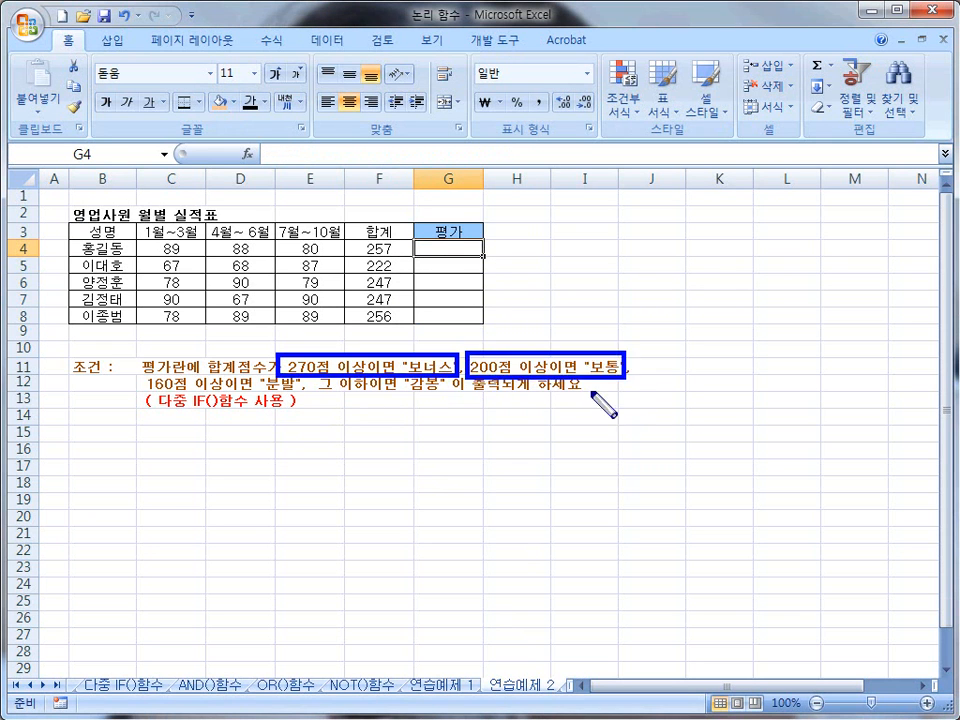
left_click_drag(150, 375, 296, 396)
left_click_drag(371, 375, 472, 400)
key("Escape")
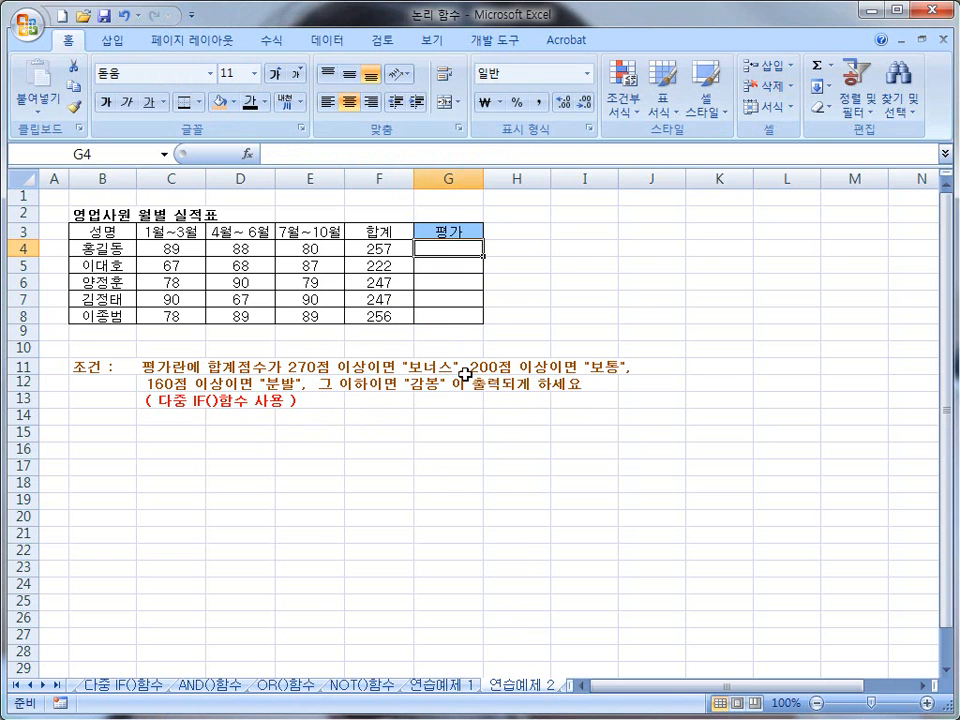
- On the 연습예제 2 sheet, begin an IF formula in G4 that returns "보너스" when F4>=270
type("=")
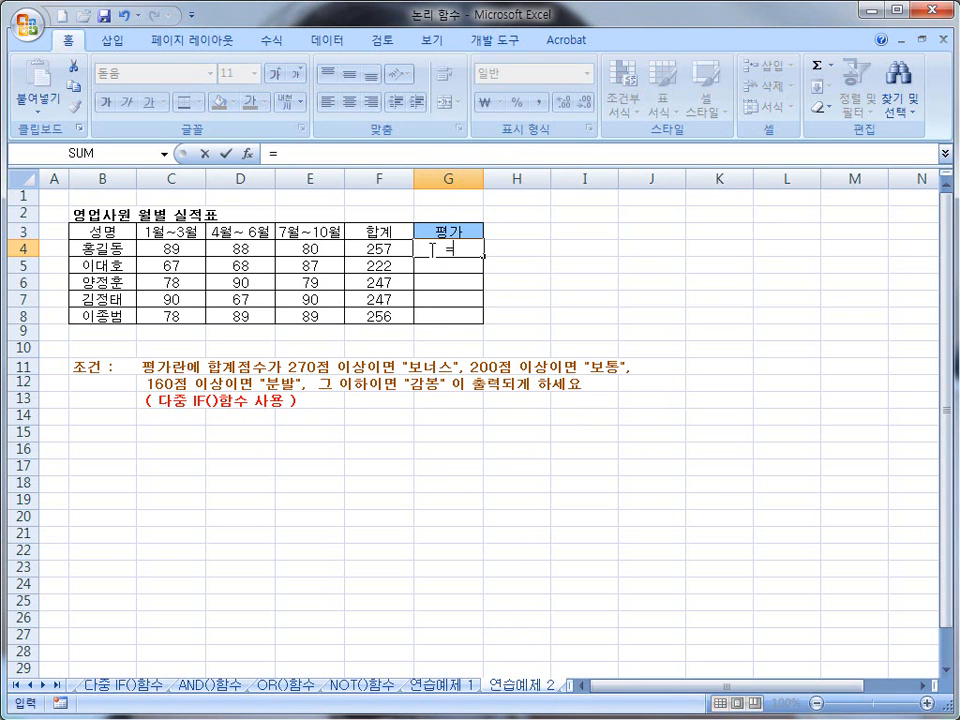
type("IF(")
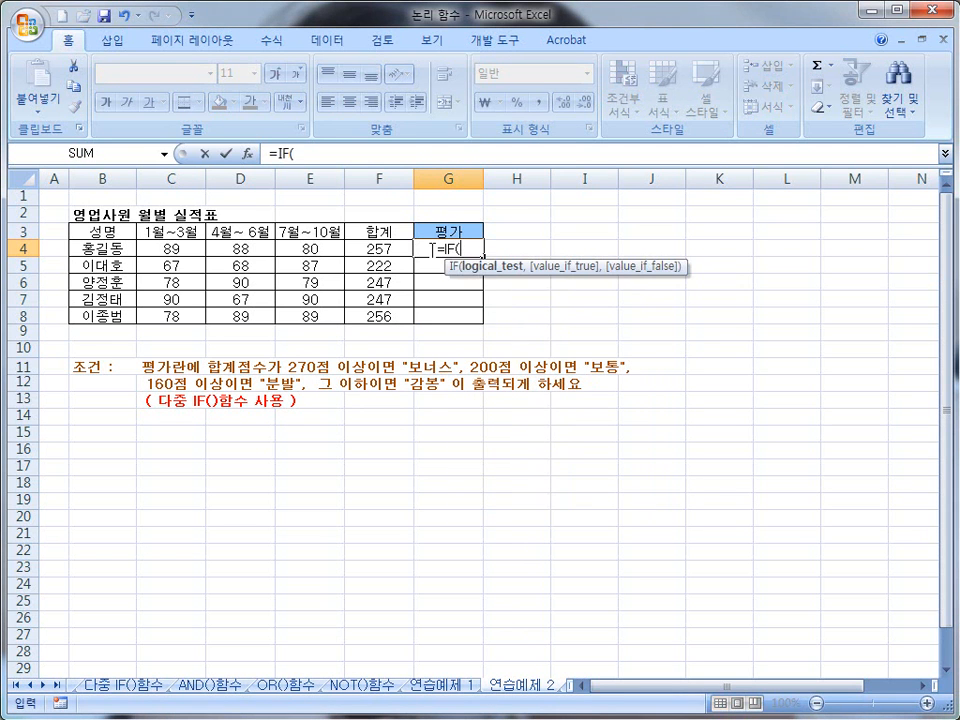
left_click(378, 247)
type(">=270")
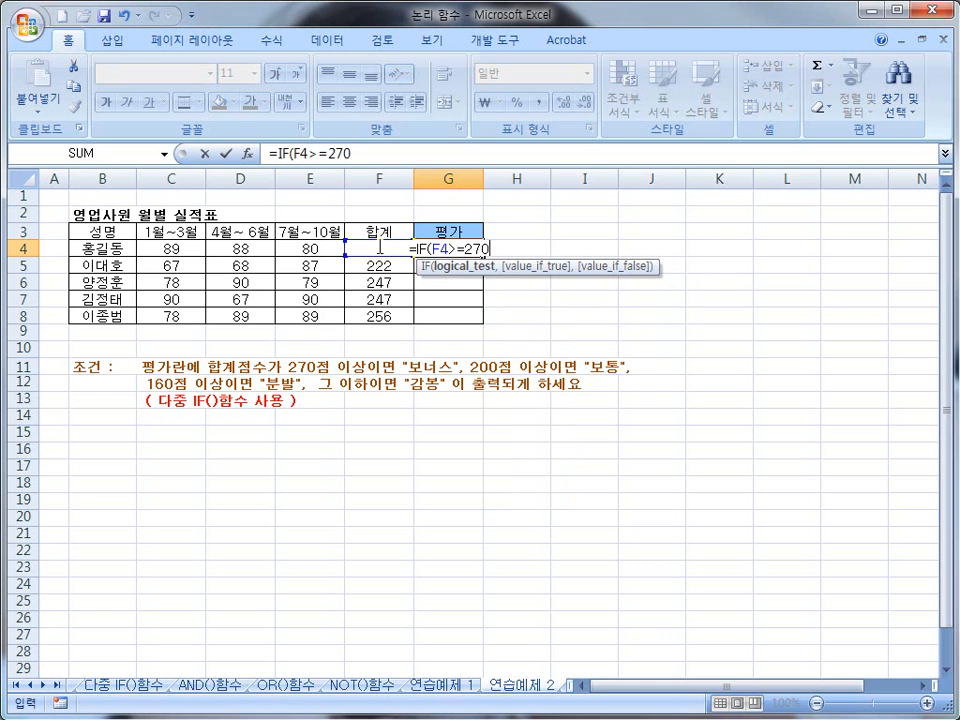
type(",\"보너스")
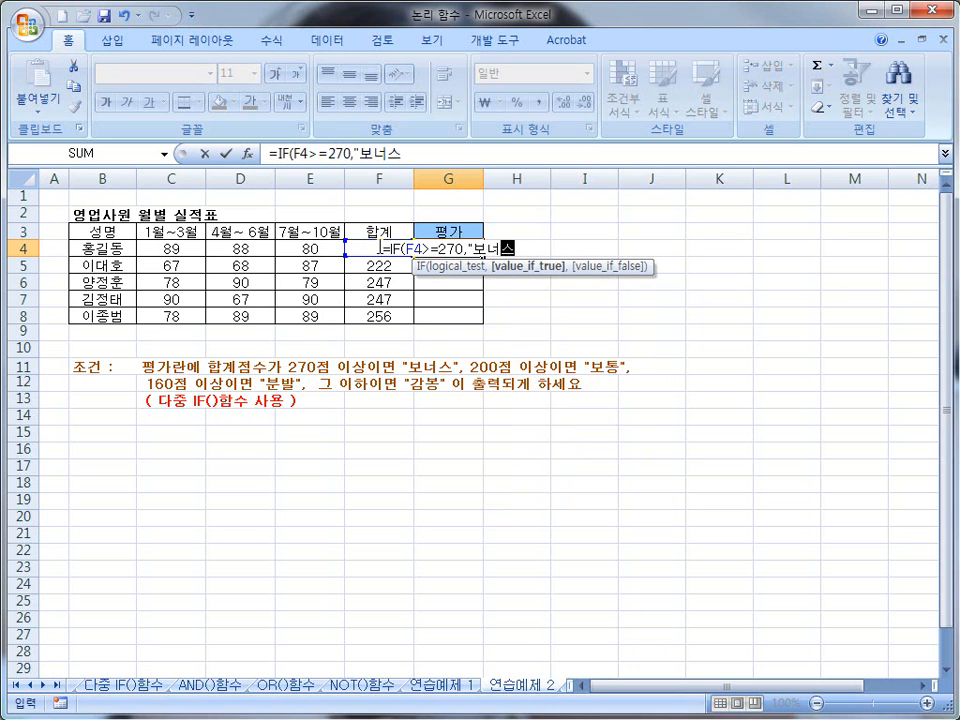
type("\",")
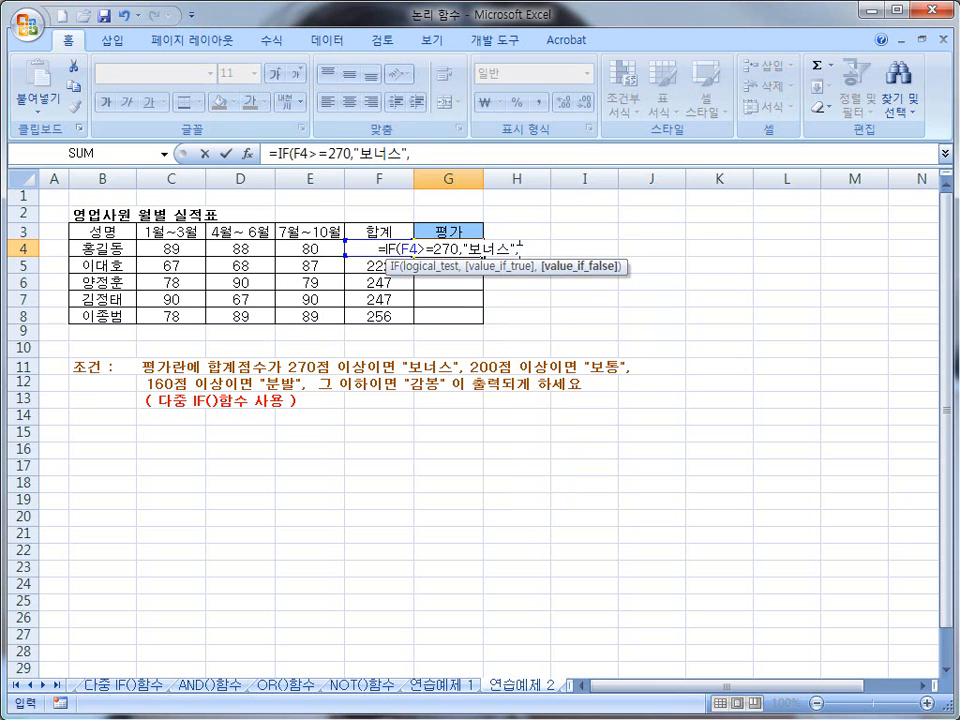
- Nest a second IF as the false value in G4, returning "보통" when F4>=200
type("ㄹ4")
key("BackSpace")
key("BackSpace")
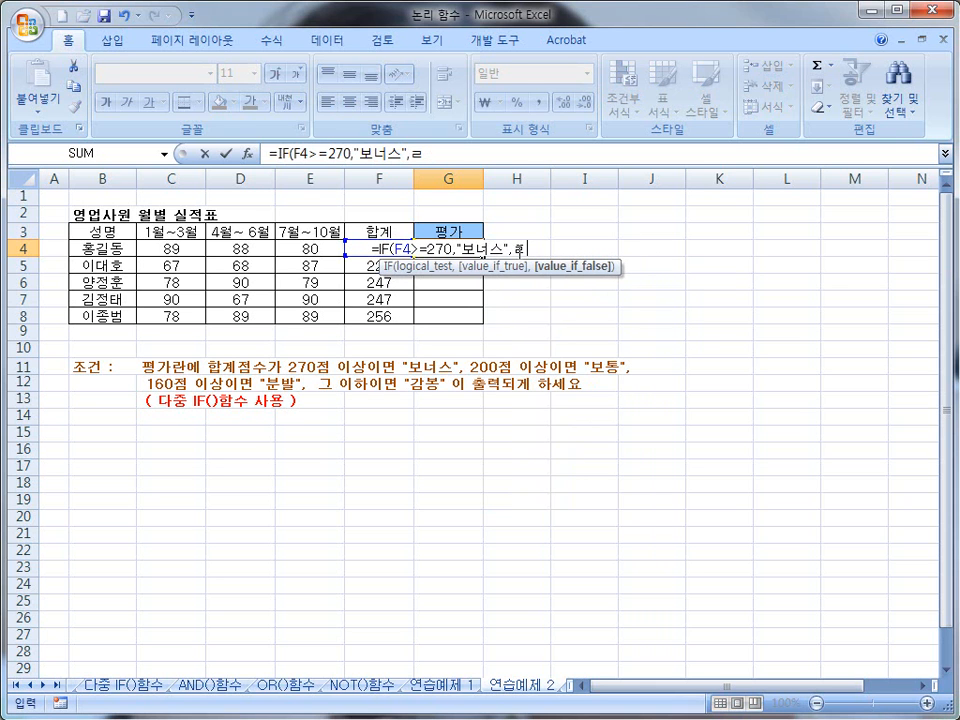
type("IF(F")
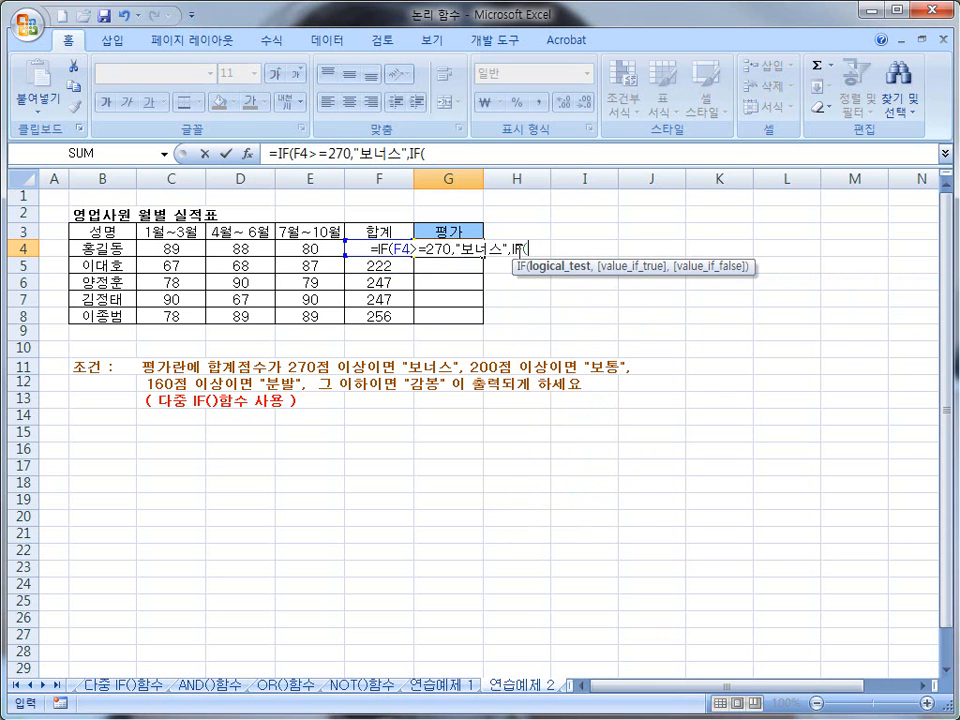
type("4>=200")
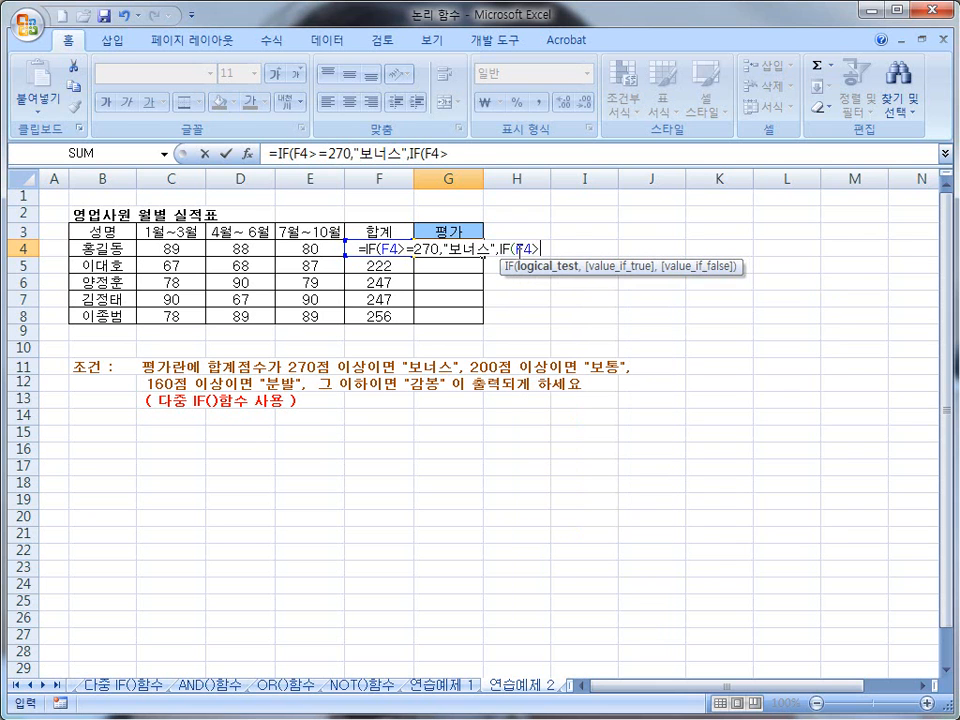
type(",\"")
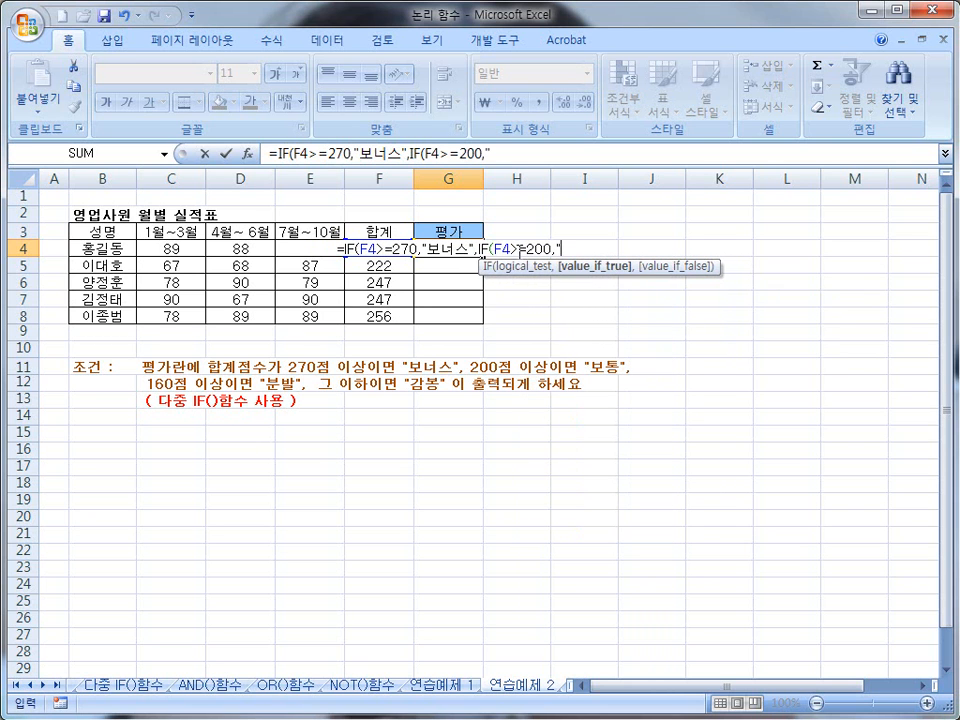
type("보통\"")
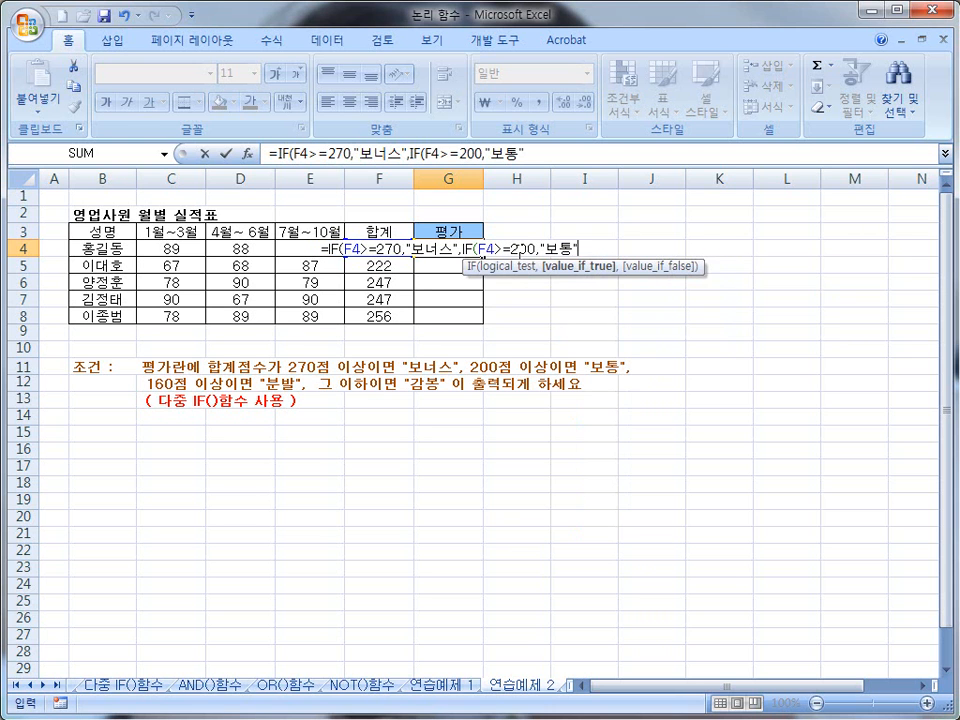
- Nest a third IF in the G4 formula, returning "분발" when F4>=160
type(",IF(")
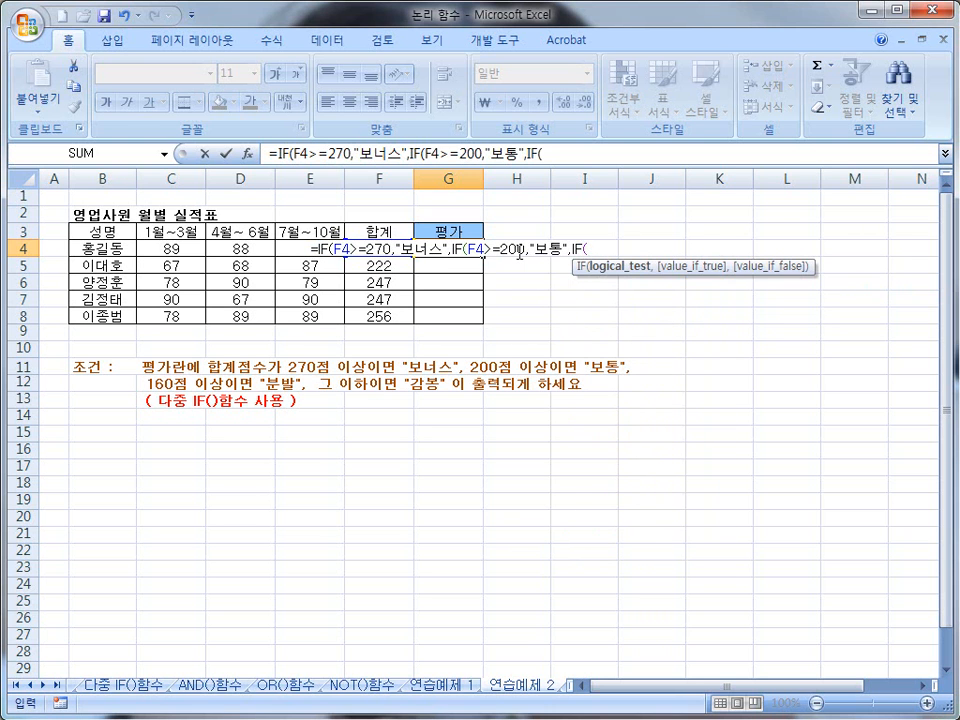
type("F4")
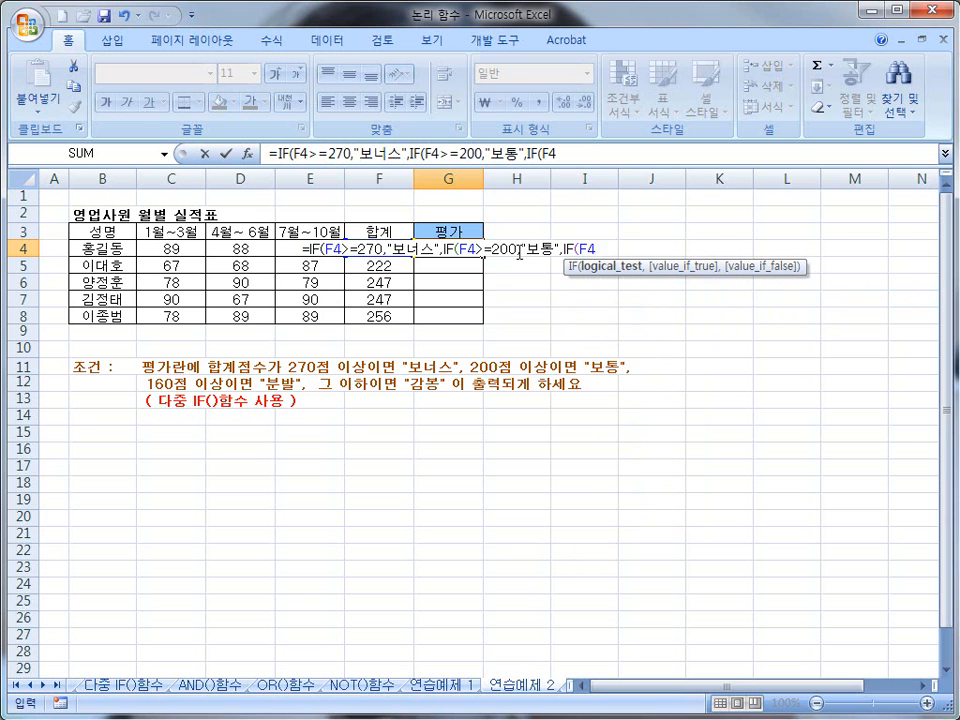
type(">=16")
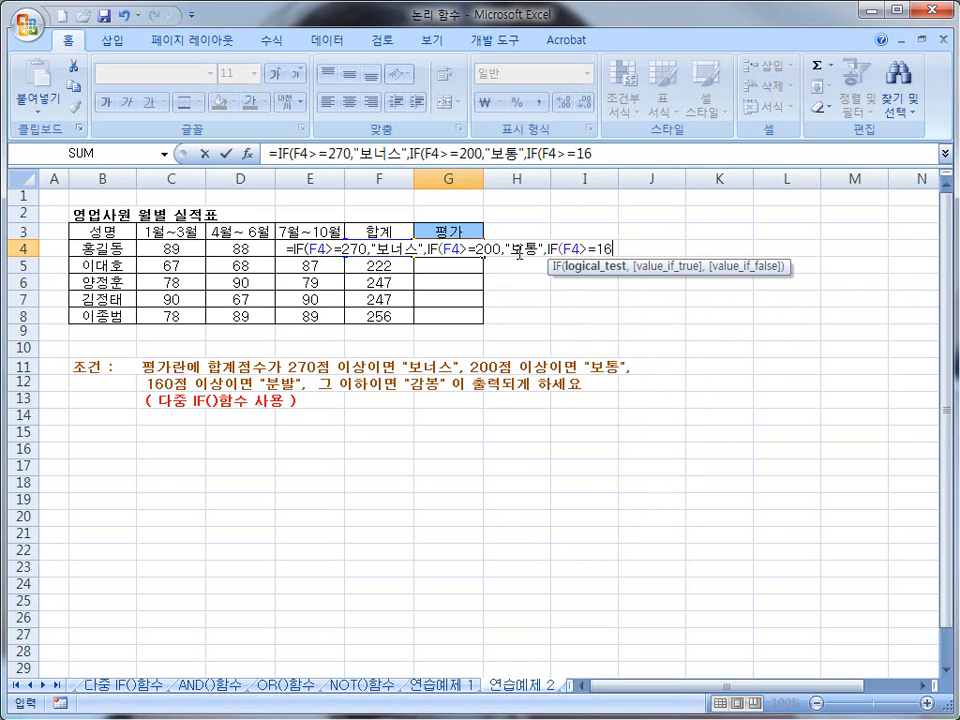
type("0,\"QN")
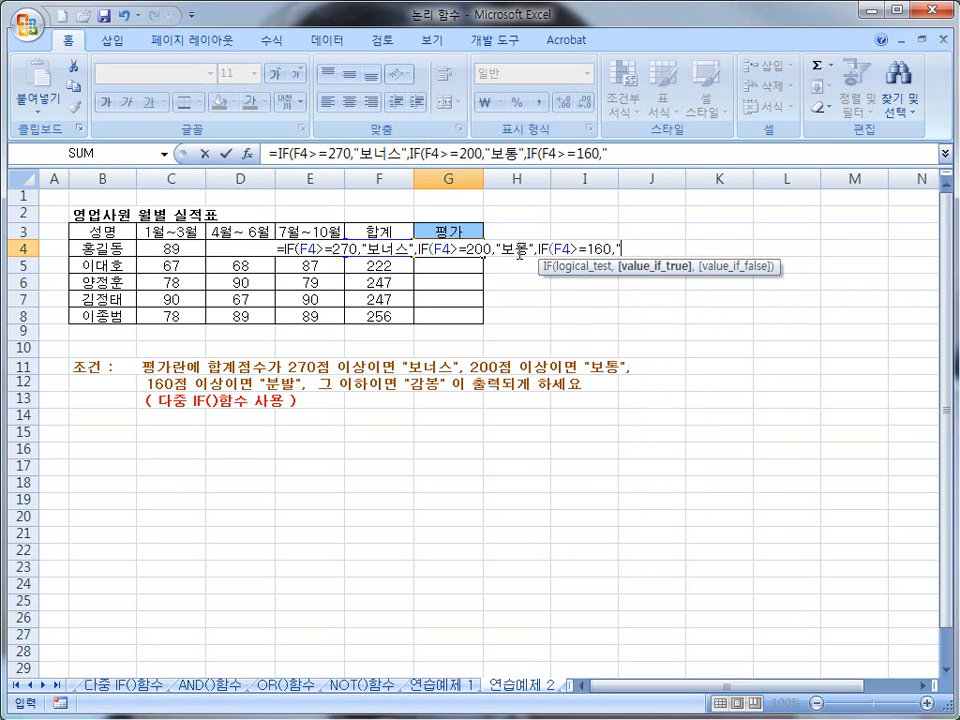
key("BackSpace")
key("BackSpace")
key("Hangul")
type("분발\",")
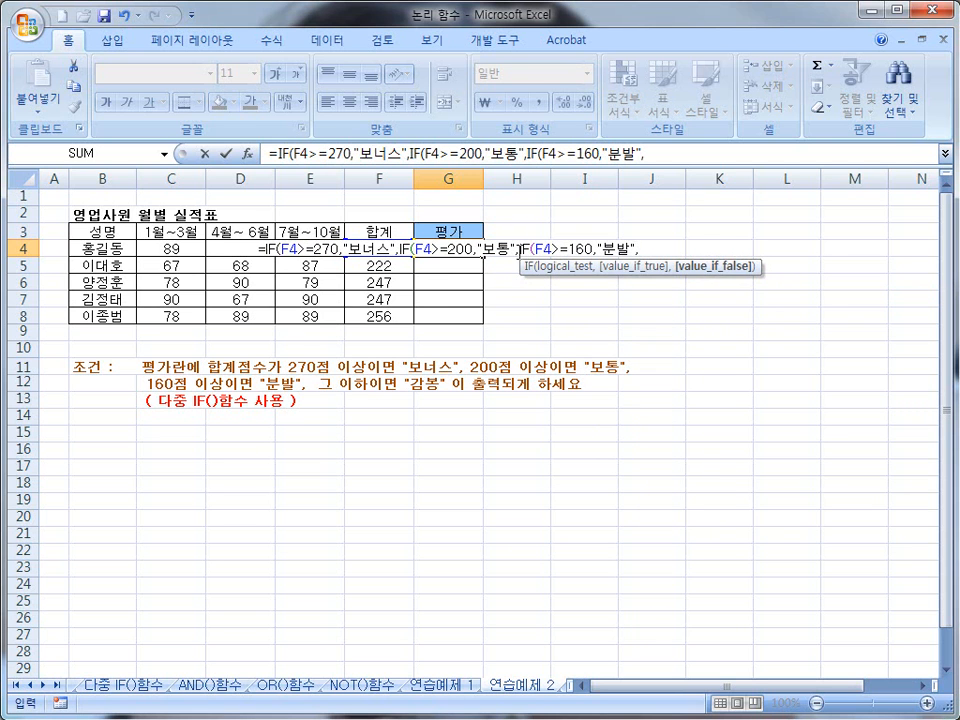
- Finish the G4 formula with "감봉" as the last false value, close all three IFs and enter it
type("감")
key("BackSpace")
key("BackSpace")
key("BackSpace")
type("\"감봉\"")
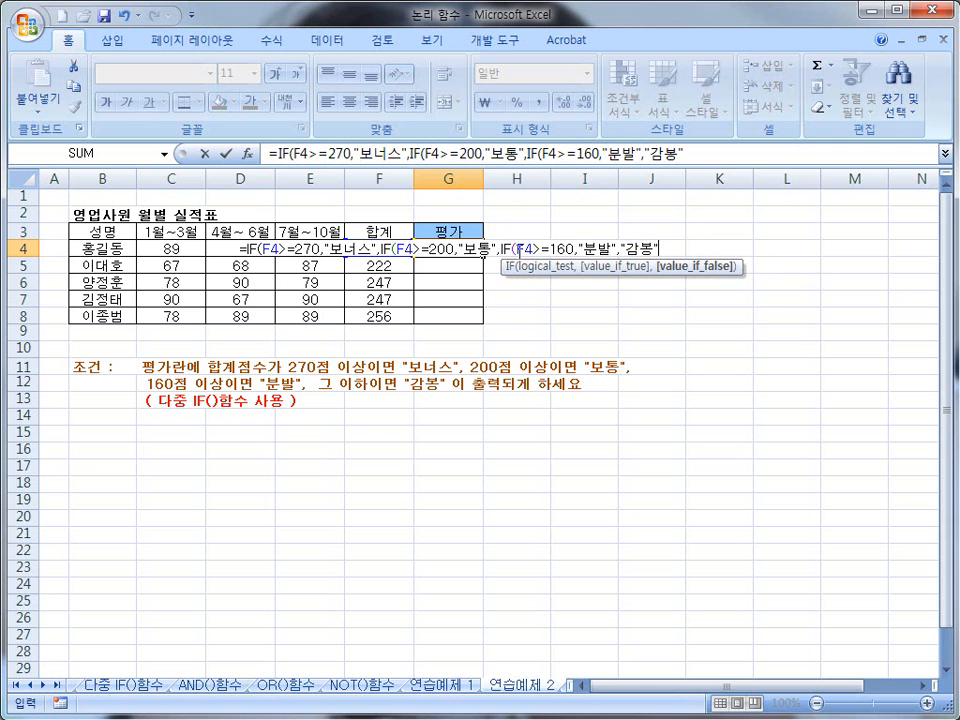
type(")))")
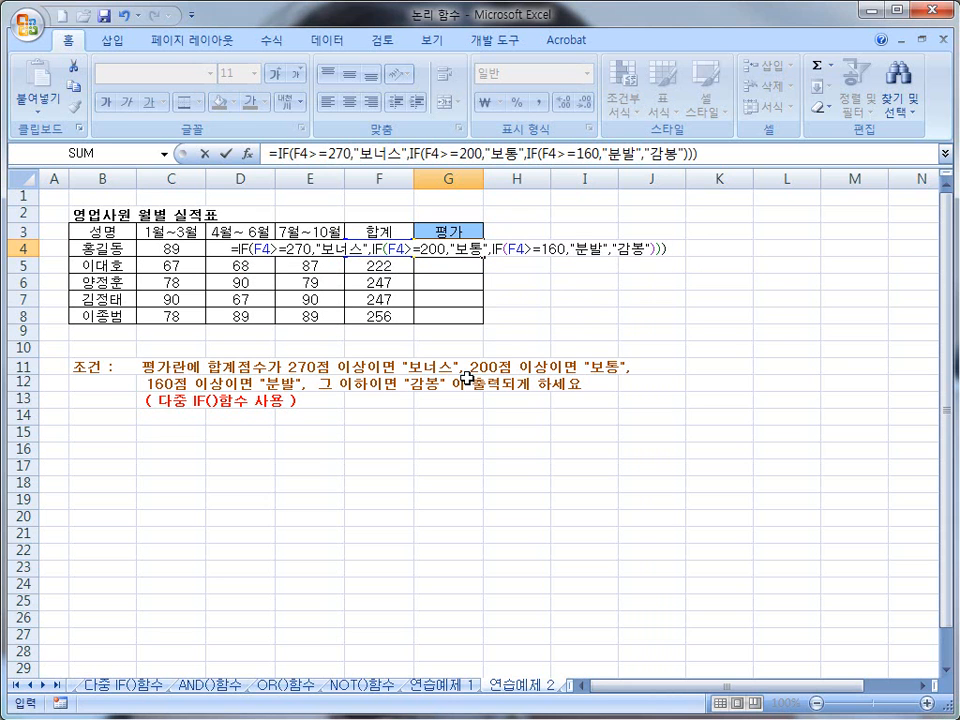
key("ctrl+shift+d")
mouse_move(257, 350)
left_mouse_down()
mouse_move(399, 378)
mouse_move(608, 392)
mouse_move(598, 381)
left_mouse_up()
mouse_move(137, 409)
left_mouse_down()
mouse_move(278, 388)
mouse_move(290, 372)
left_mouse_up()
key("Escape")
key("Return")
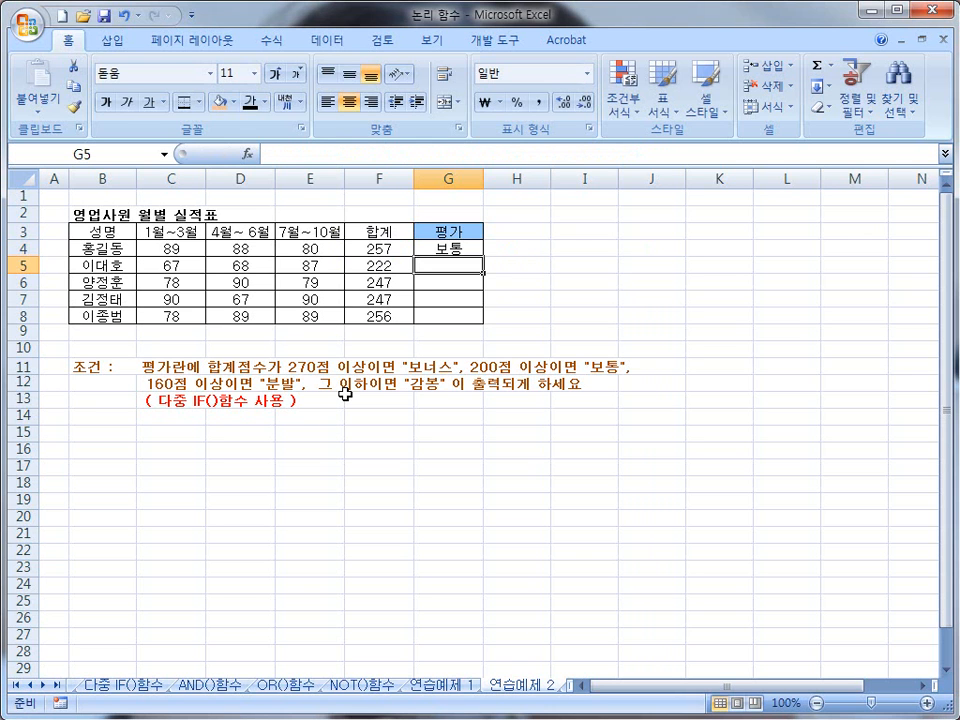
- Copy the evaluation formula from G4 down to G5 and compare the formulas in both cells
left_click(446, 250)
left_click(448, 259)
left_click(447, 249)
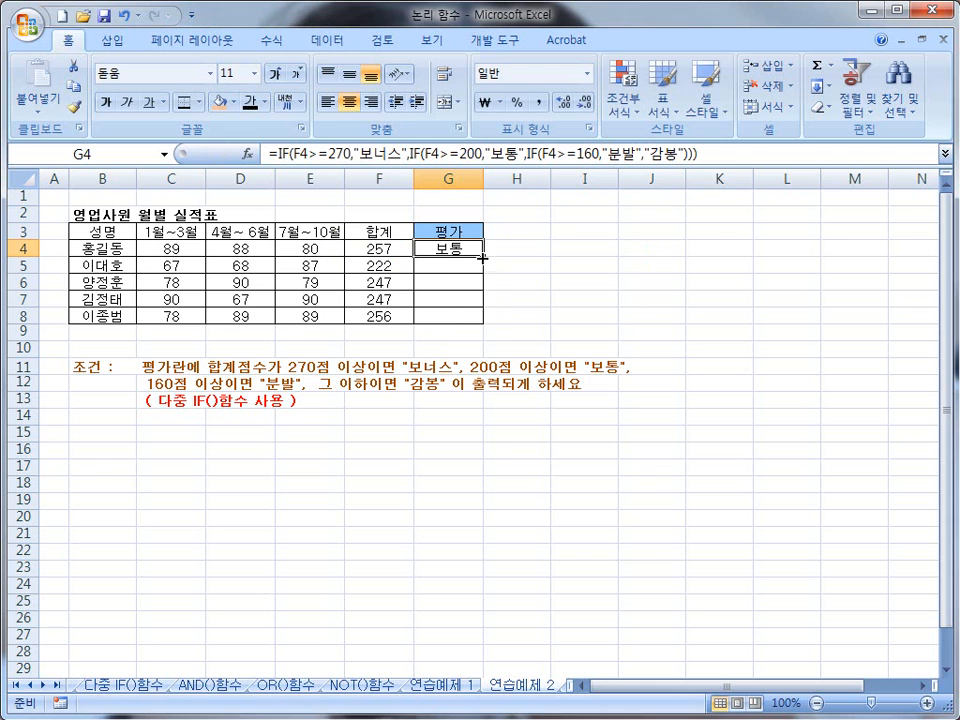
left_click_drag(483, 258, 486, 272)
left_click(446, 266)
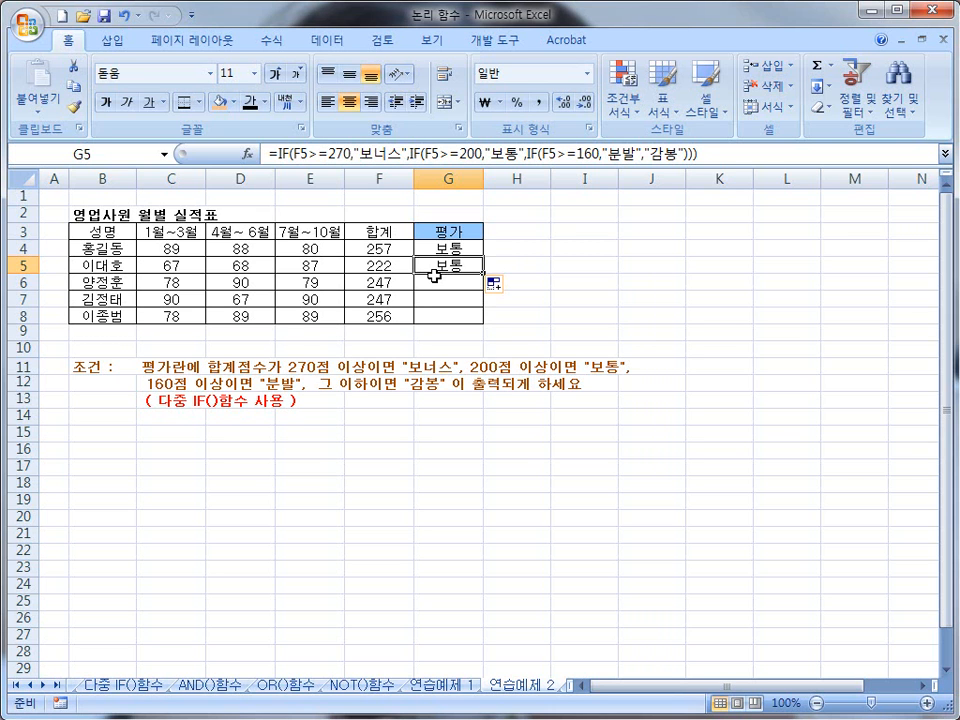
left_click(439, 249)
left_click(431, 263)
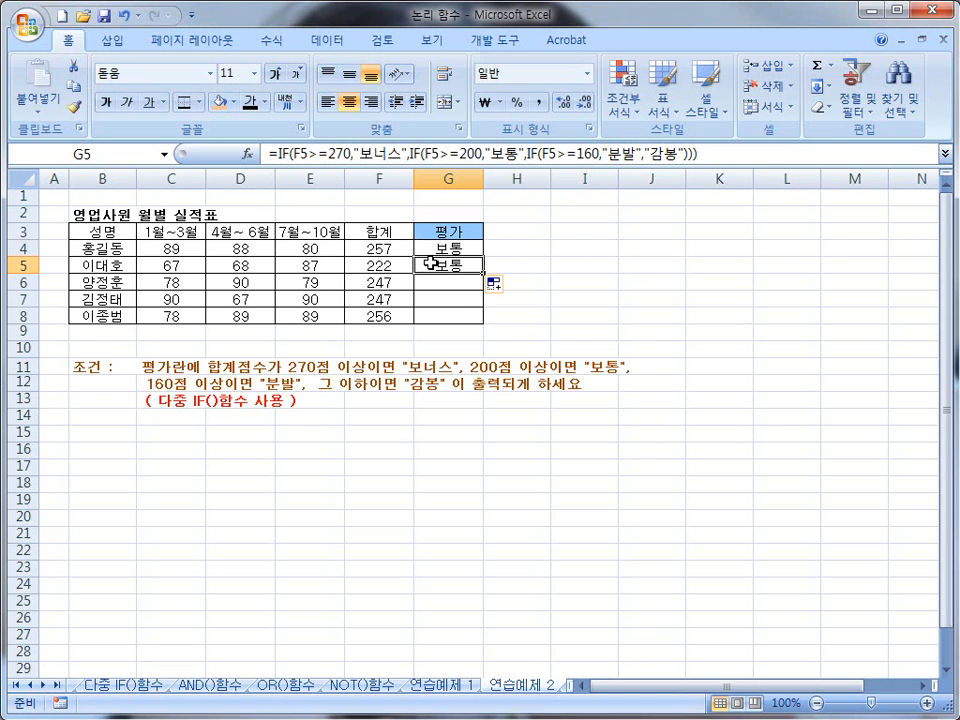